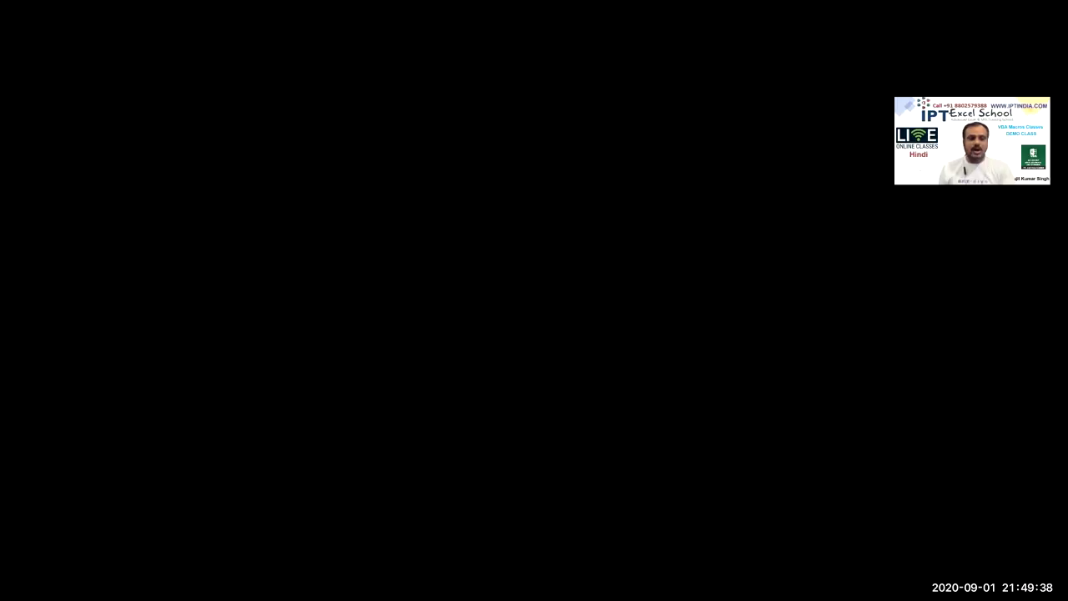
# On Sheet2, enter VBA in A1, VB6 in A2 and .net in A3, then select C3
pyautogui.hotkey('ctrl', 'pageup')
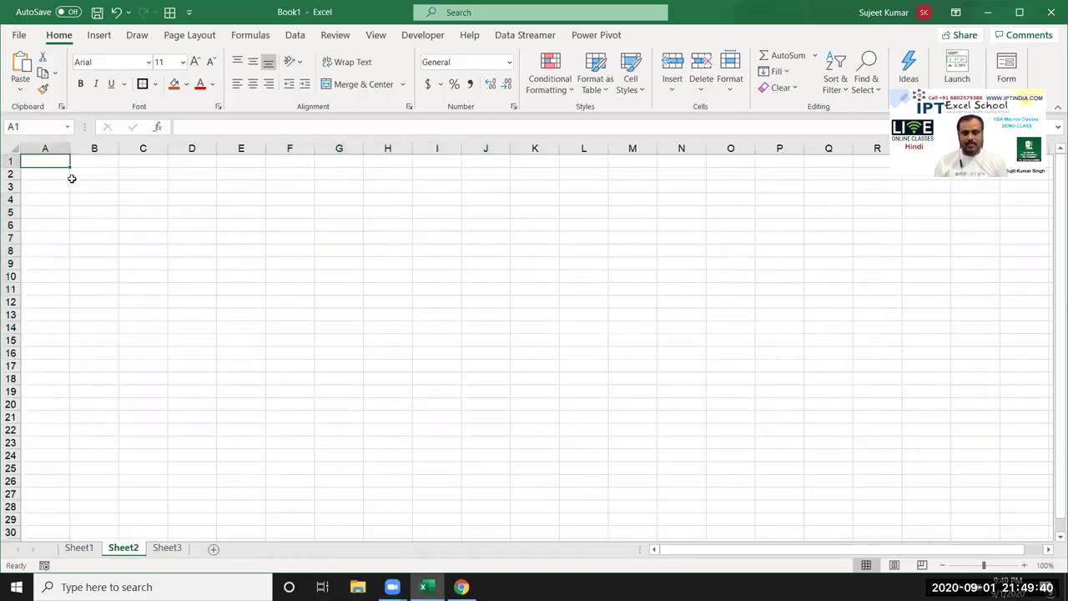
pyautogui.press('F2')
pyautogui.write('VBA')
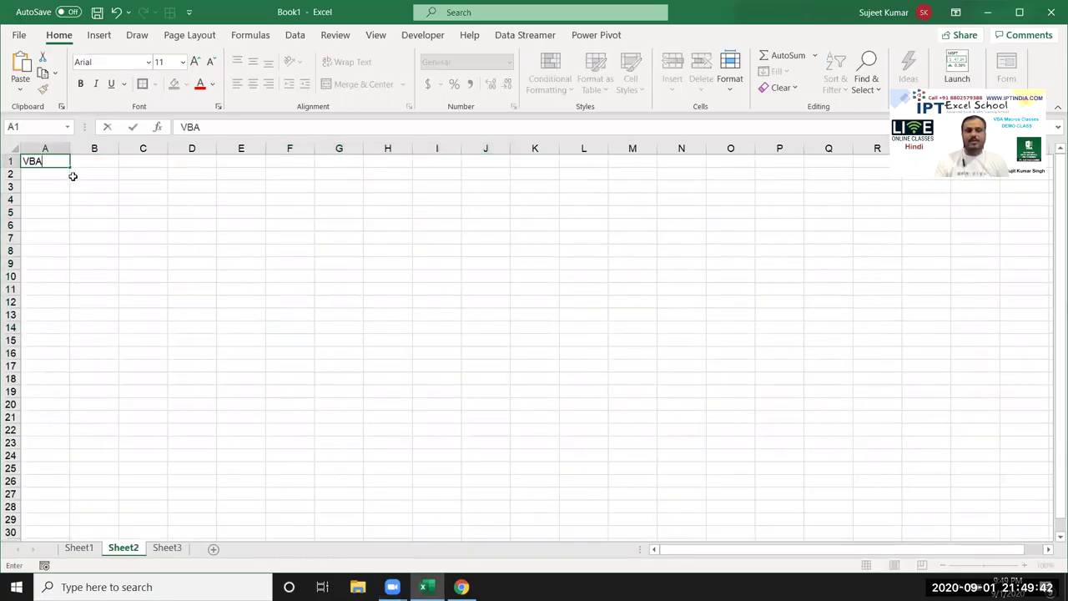
pyautogui.press('Return')
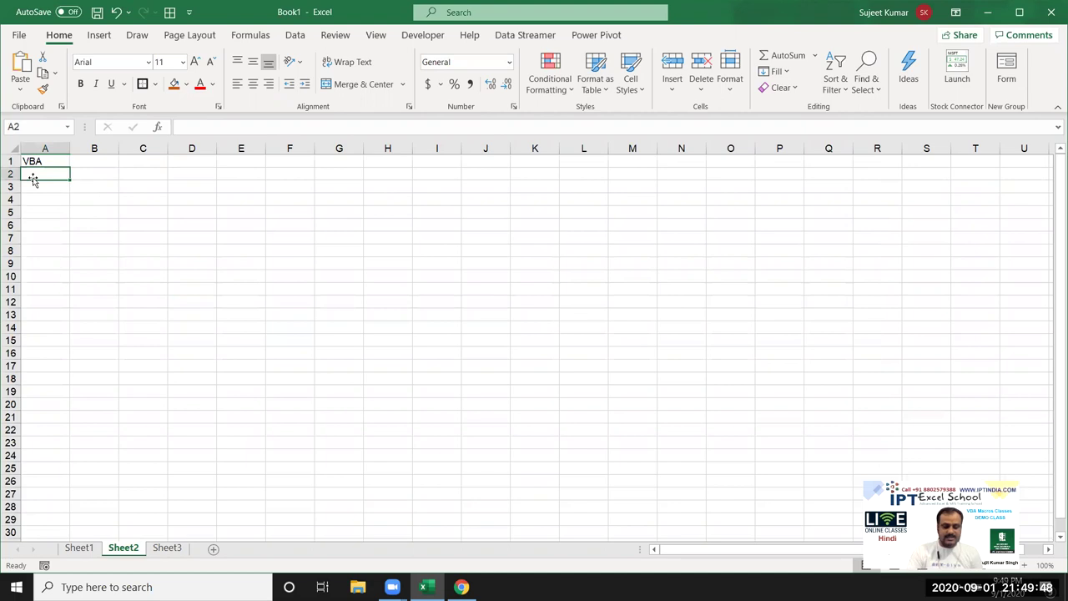
pyautogui.write('VBA')
pyautogui.press('BackSpace')
pyautogui.write('6')
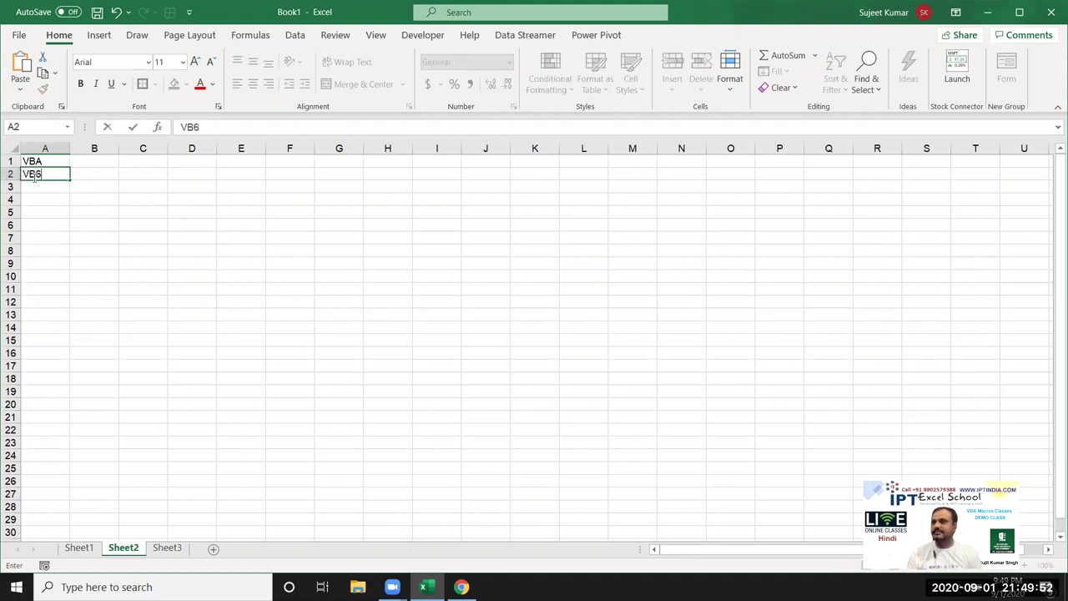
pyautogui.press('Return')
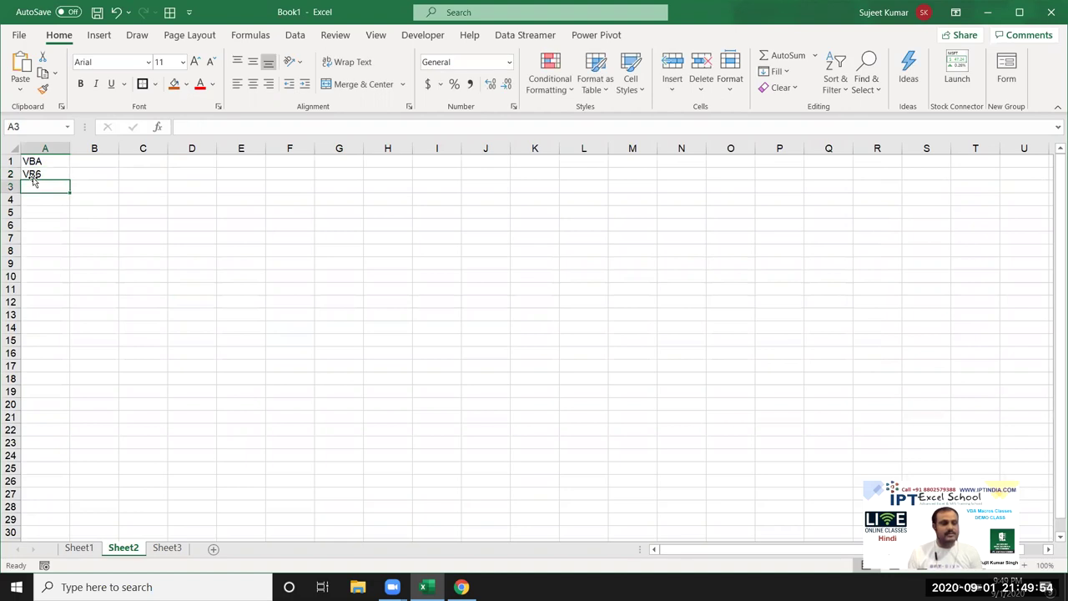
pyautogui.write('.net')
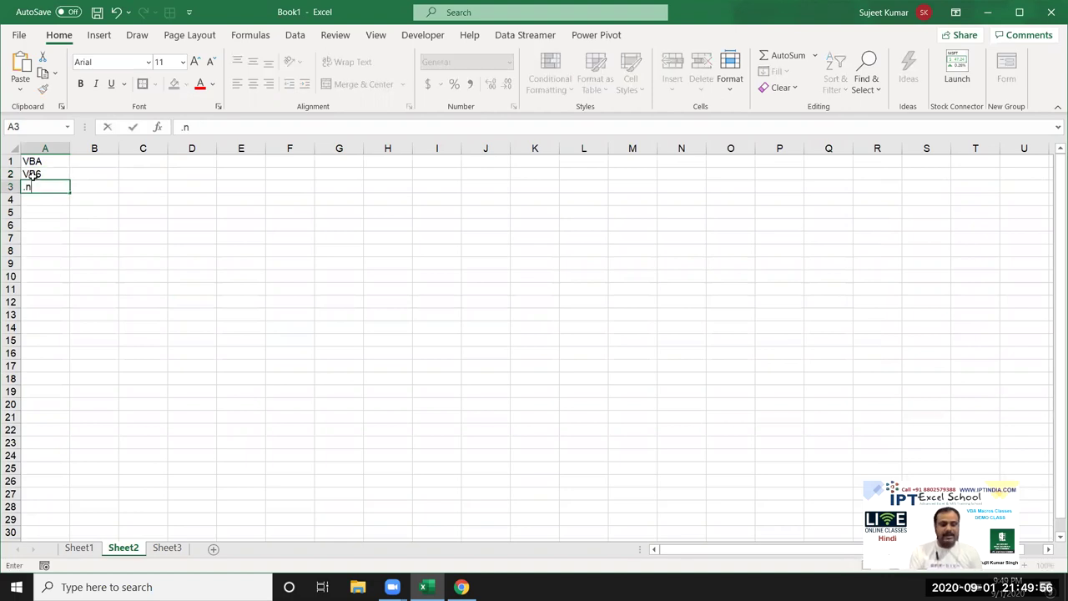
pyautogui.press('Return')
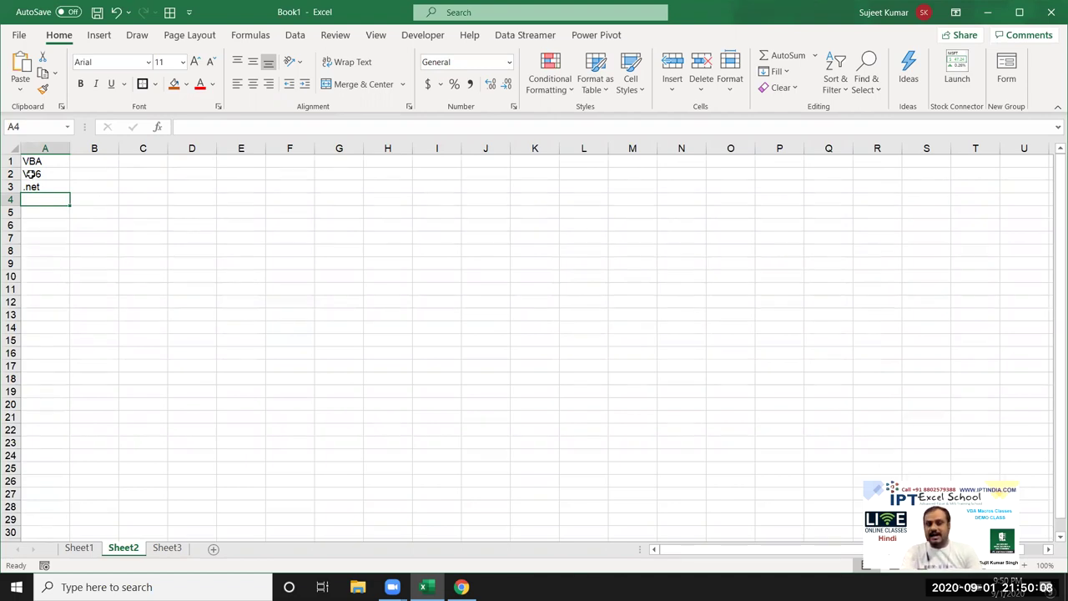
pyautogui.click(140, 182)
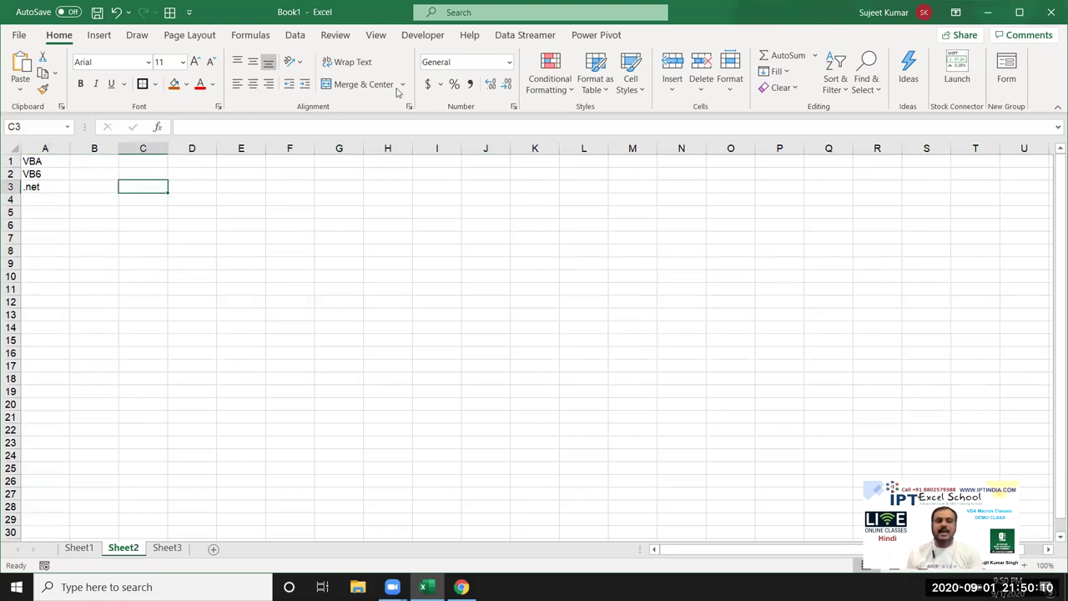
# From the Developer tab, view the macro list showing formt and Macro1, then dismiss it
pyautogui.click(417, 42)
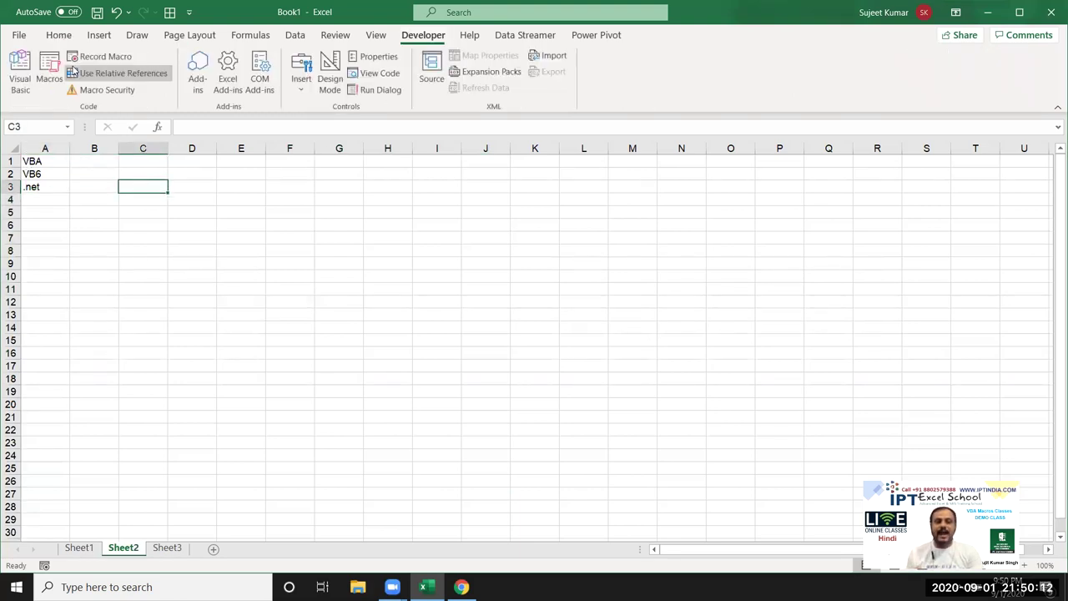
pyautogui.click(50, 71)
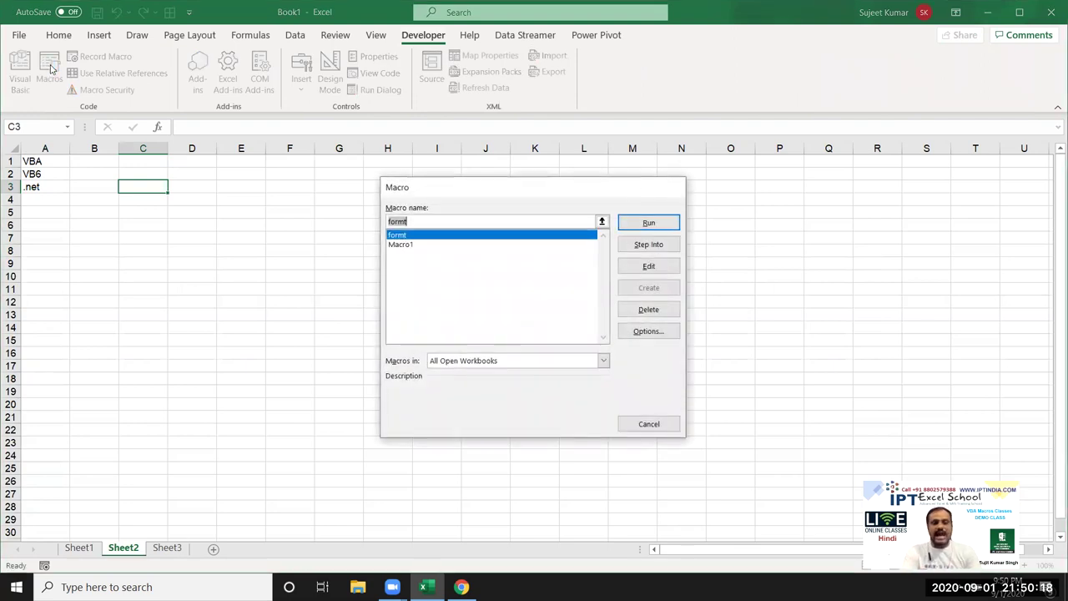
pyautogui.press('Escape')
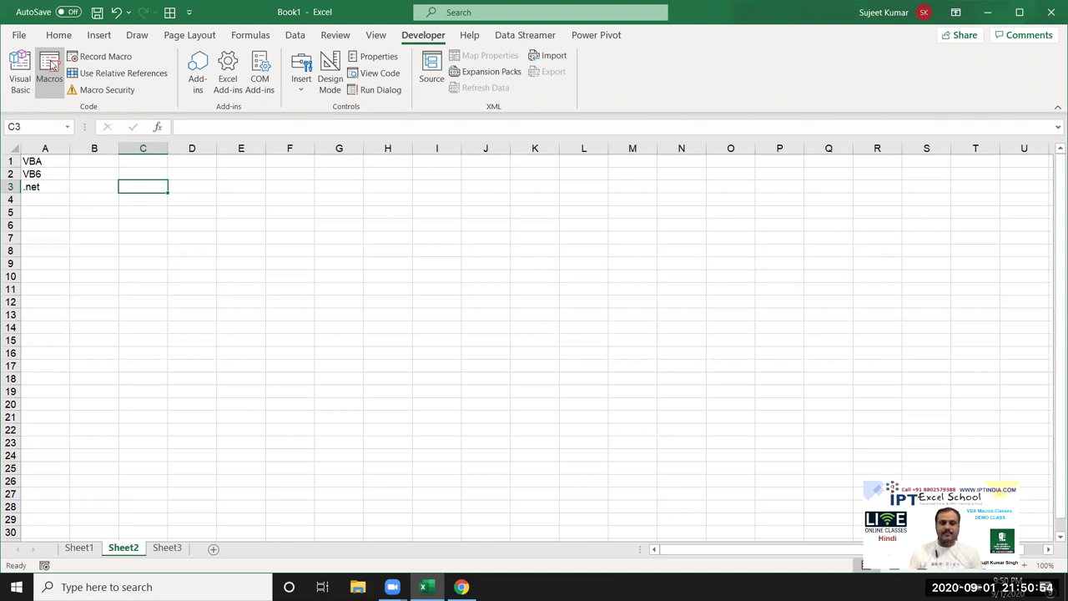
# Enter Macros in C2, Function in C6 and Userform in C10
pyautogui.press('Up')
pyautogui.press('Left')
pyautogui.press('Left')
pyautogui.press('Up')
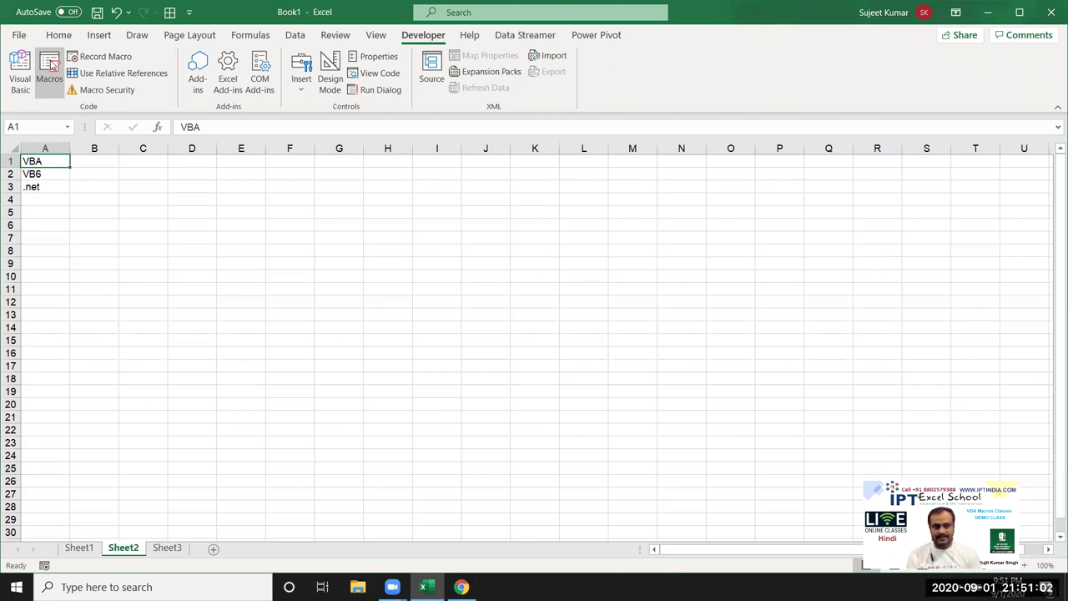
pyautogui.press('Right')
pyautogui.press('Right')
pyautogui.press('Down')
pyautogui.write('Macros')
pyautogui.press('Return')
pyautogui.press('Down')
pyautogui.press('Down')
pyautogui.press('Down')
pyautogui.write('Functio')
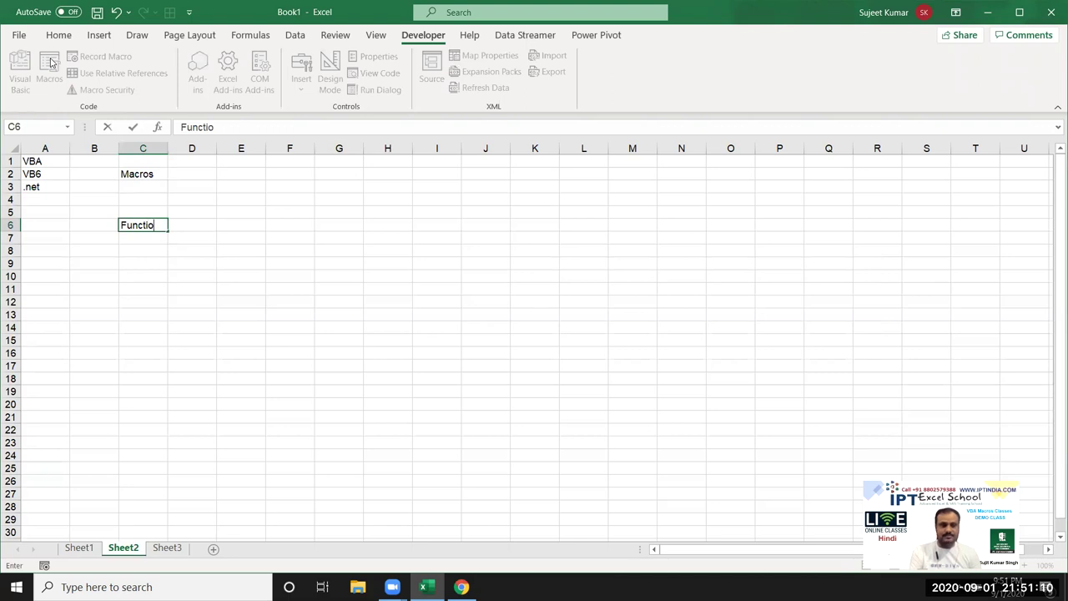
pyautogui.write('n')
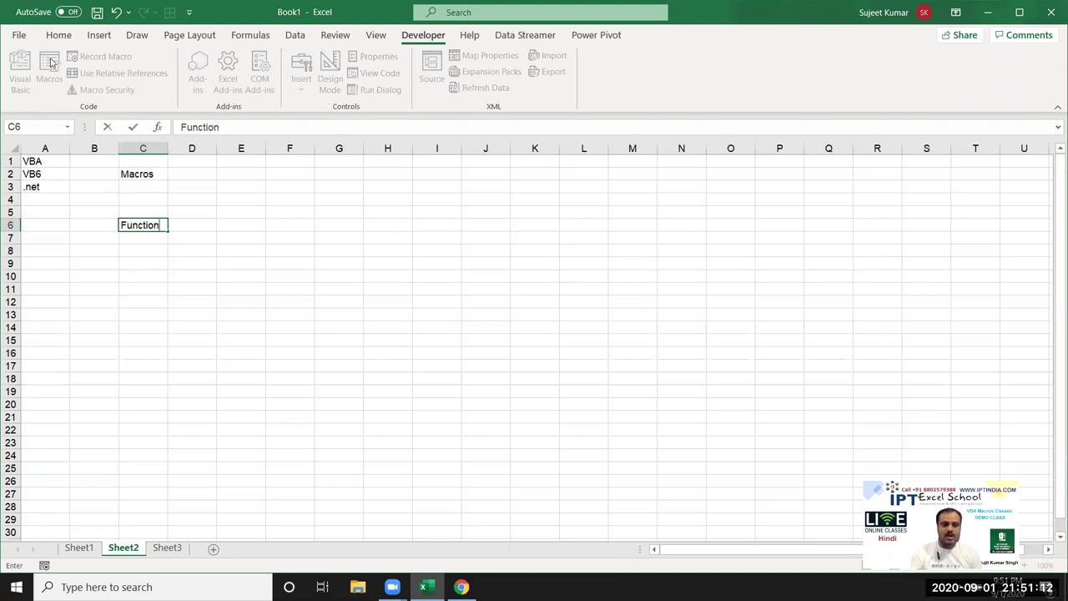
pyautogui.press('Return')
pyautogui.press('Return')
pyautogui.press('Return')
pyautogui.press('Return')
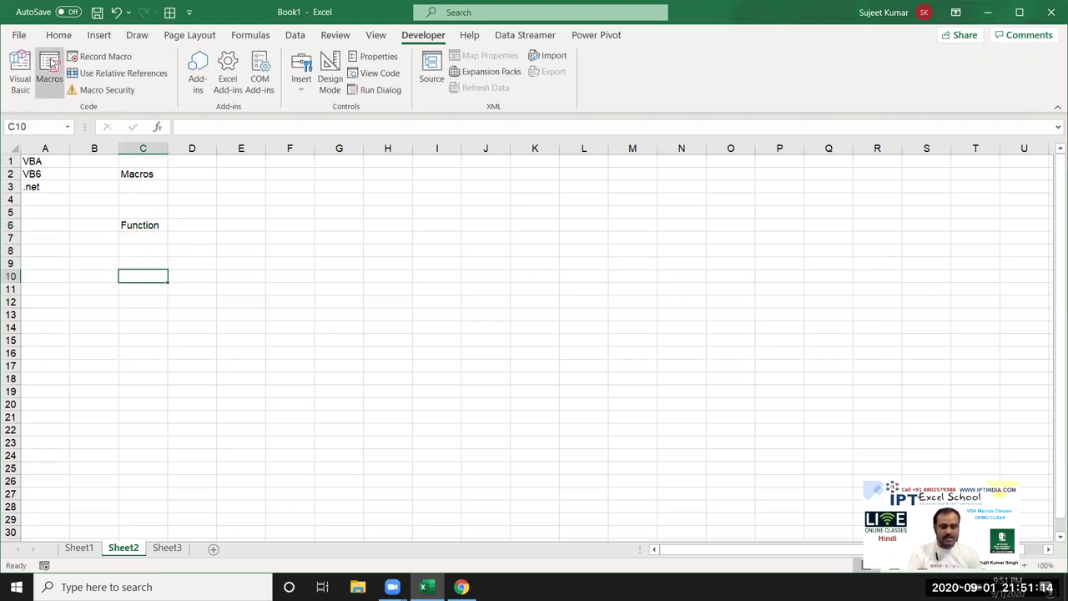
pyautogui.write('Userform')
pyautogui.press('Return')
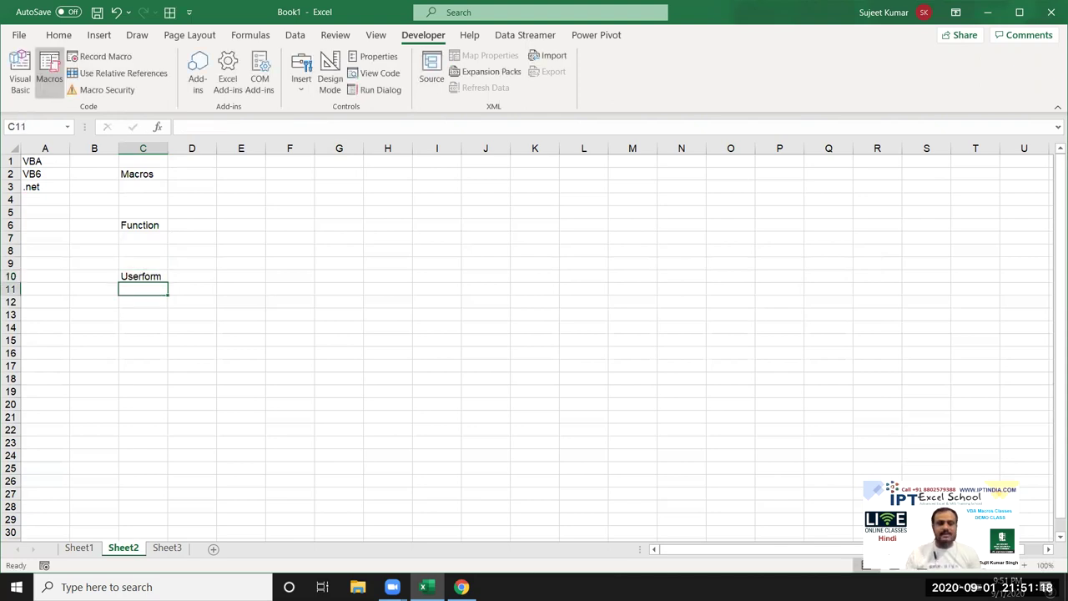
# Select cell E4 and begin recording a new macro proposed as Macro2
pyautogui.click(152, 179)
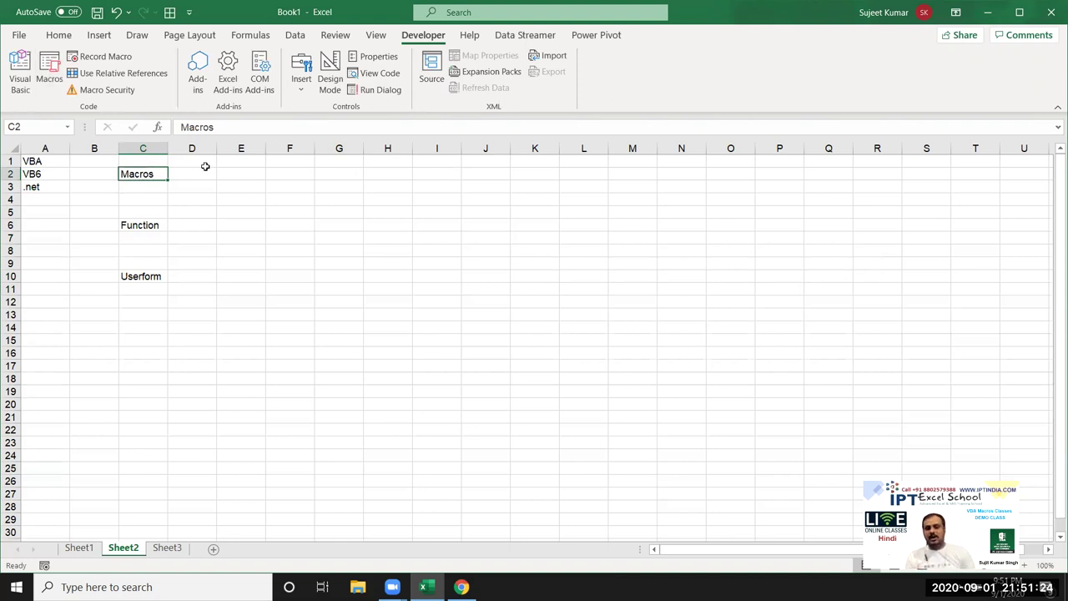
pyautogui.click(252, 197)
pyautogui.click(123, 60)
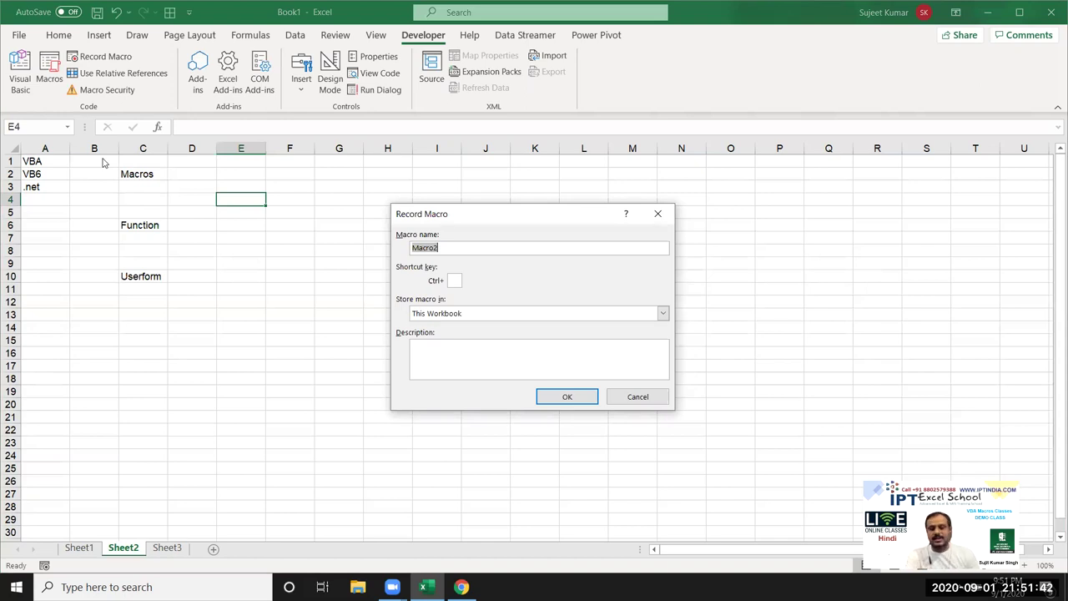
# Cancel the Record Macro dialog, then reselect the VBA note in A1 and Macros in C2
pyautogui.press('Escape')
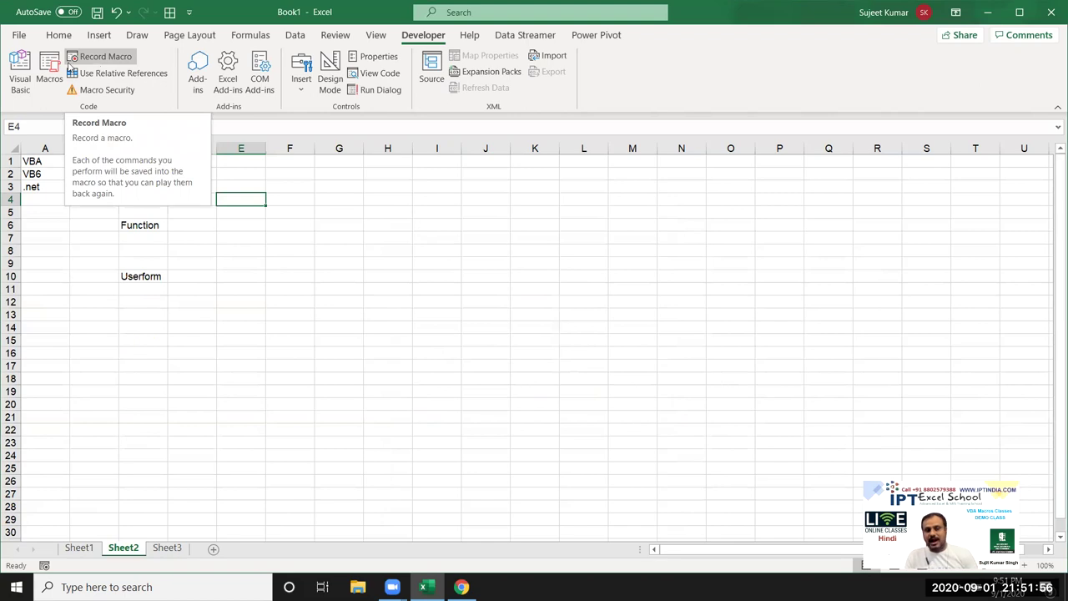
pyautogui.click(36, 161)
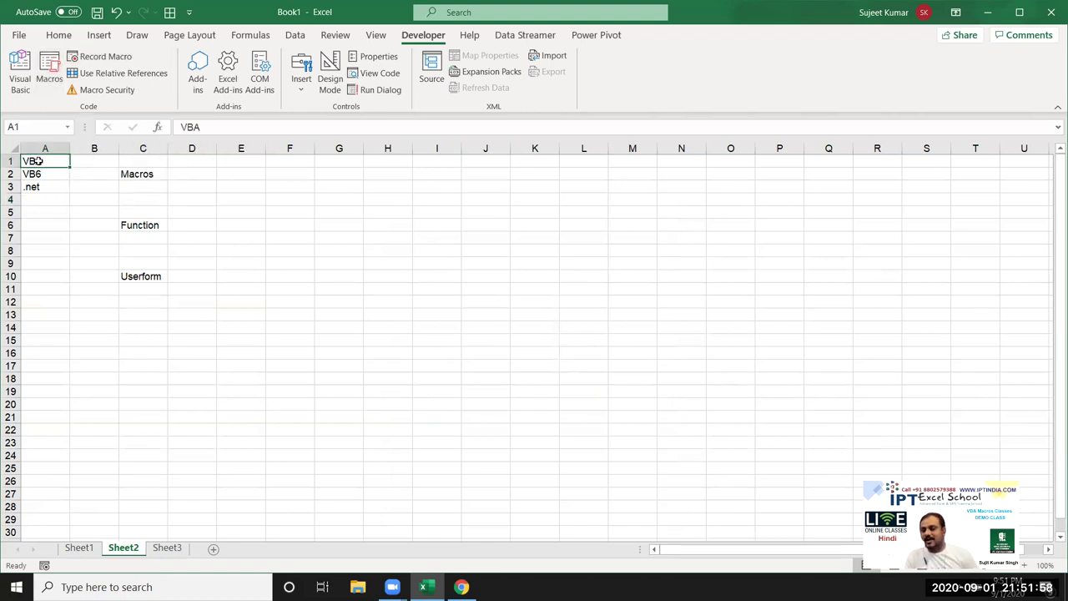
pyautogui.click(123, 173)
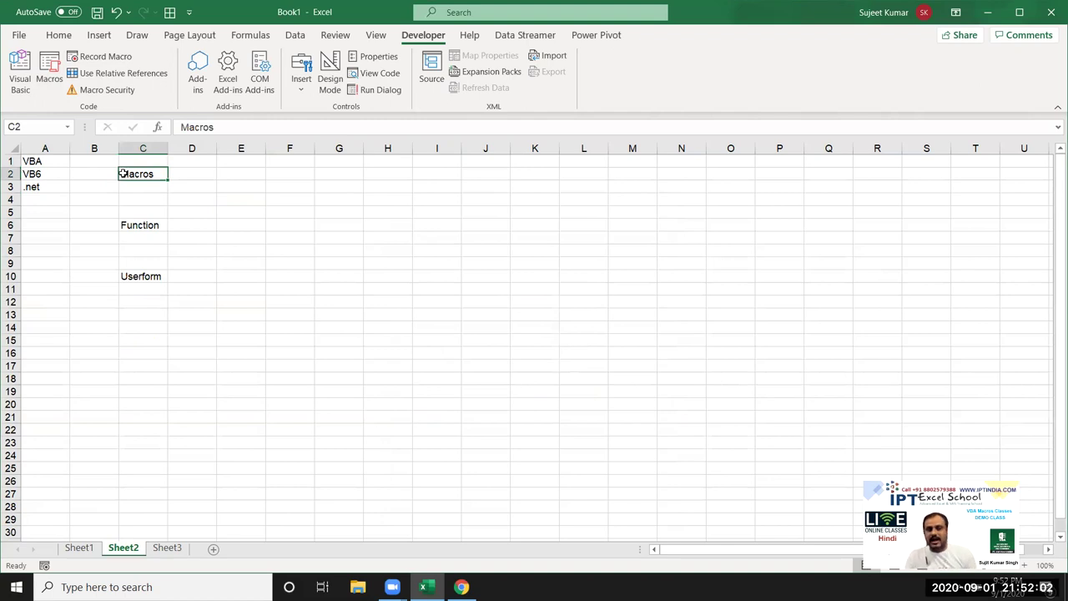
# In the VBA editor, review Module1's formt code and Module2's Macro1 code
pyautogui.click(13, 86)
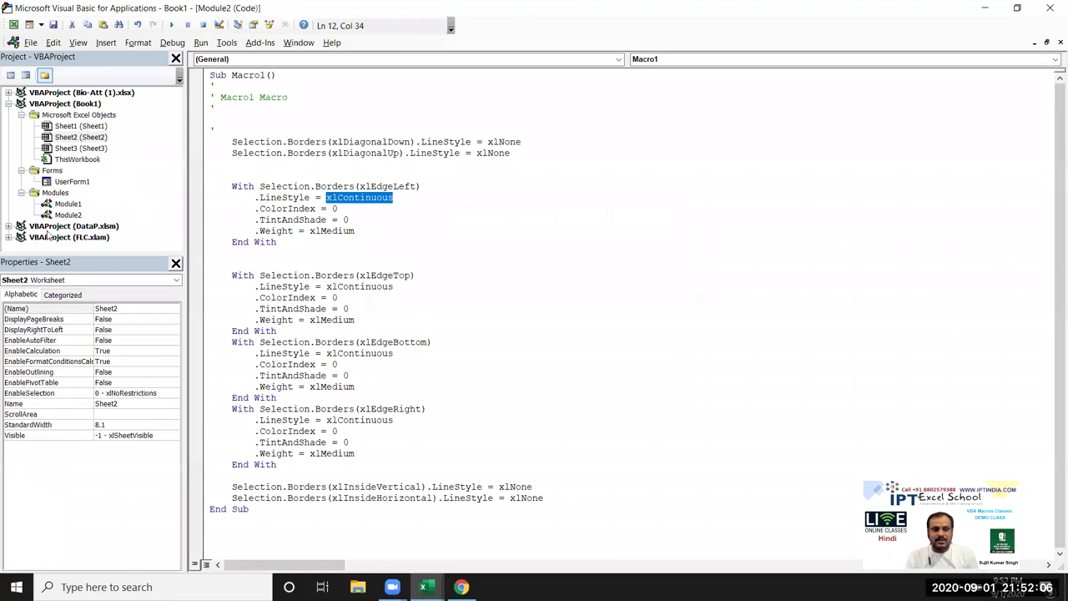
pyautogui.click(64, 204)
pyautogui.doubleClick(64, 204)
pyautogui.moveTo(283, 331); pyautogui.dragTo(199, 74)
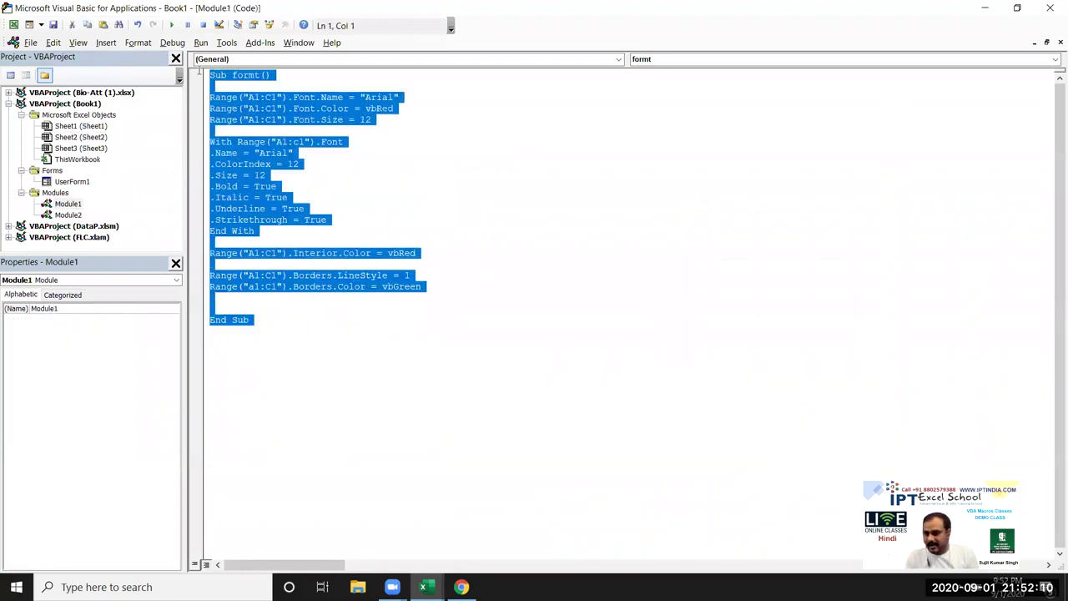
pyautogui.doubleClick(71, 215)
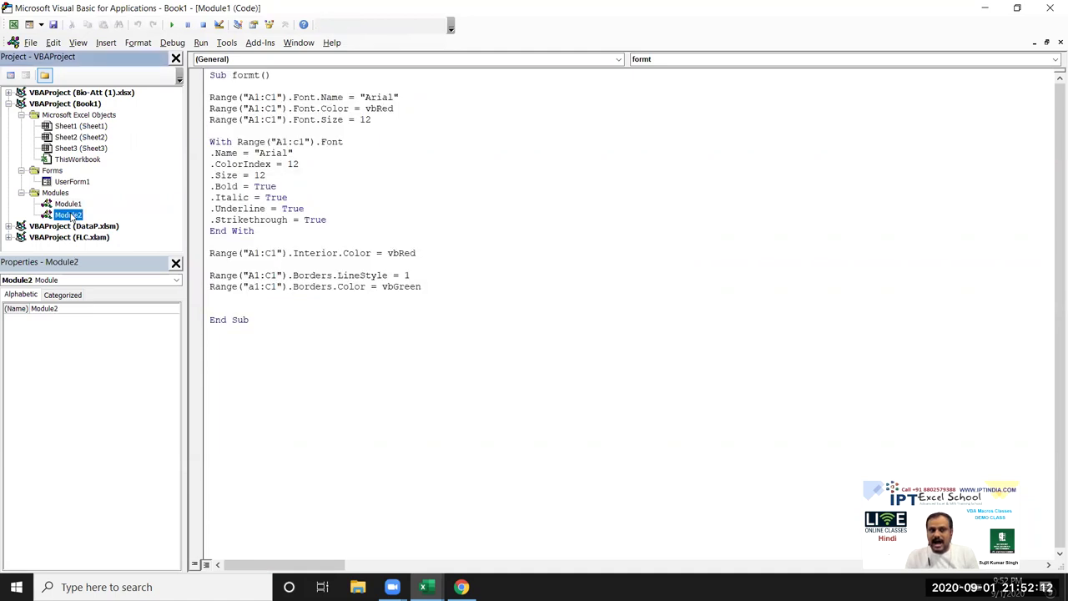
pyautogui.moveTo(562, 510); pyautogui.dragTo(222, 86)
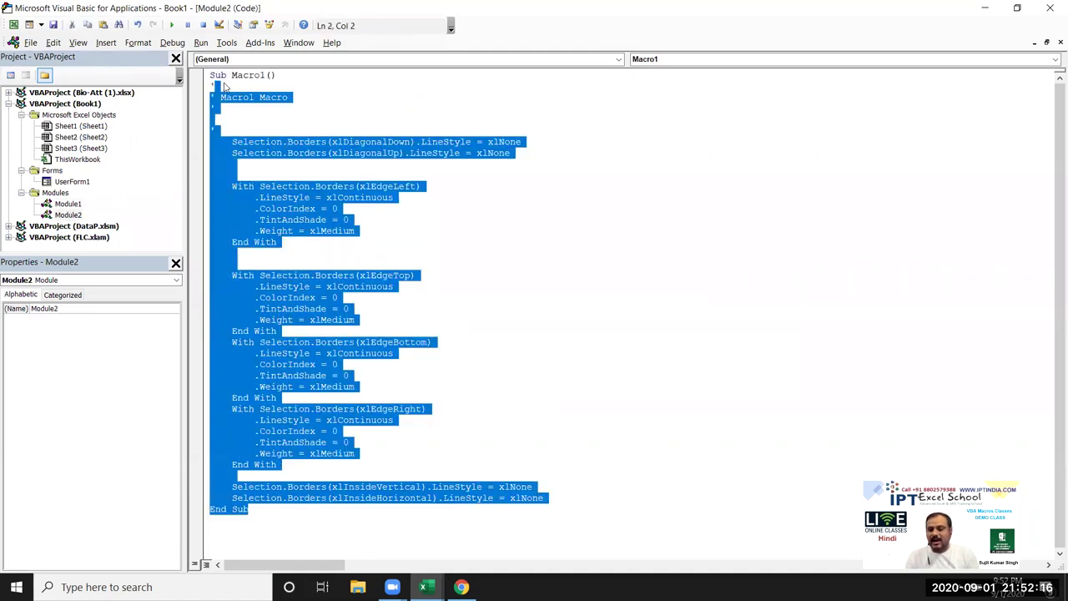
# Back in Excel, open and close the macro list, then reopen the VBA editor with Alt+F11
pyautogui.hotkey('alt', 'F11')
pyautogui.click(49, 71)
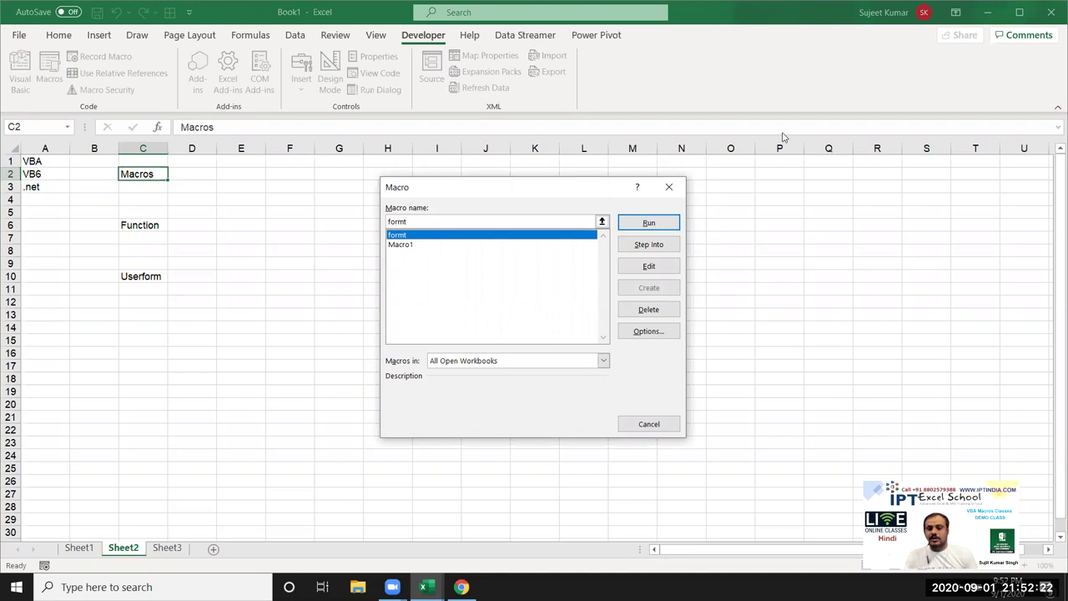
pyautogui.click(669, 187)
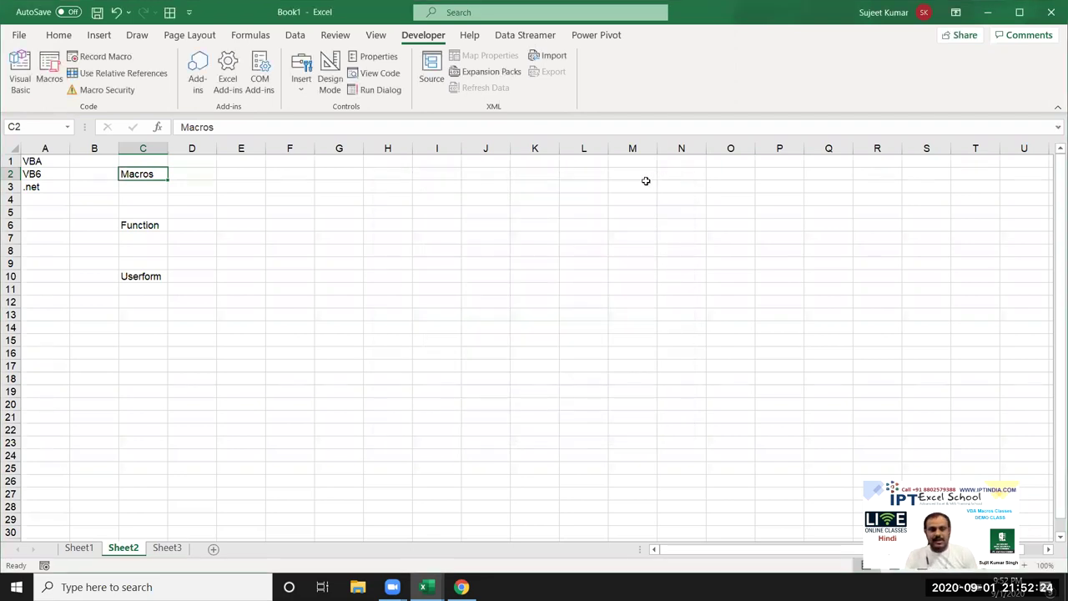
pyautogui.hotkey('alt', 'F11')
pyautogui.doubleClick(67, 203)
pyautogui.click(330, 288)
pyautogui.moveTo(311, 294); pyautogui.dragTo(237, 253)
pyautogui.moveTo(216, 197); pyautogui.dragTo(236, 98)
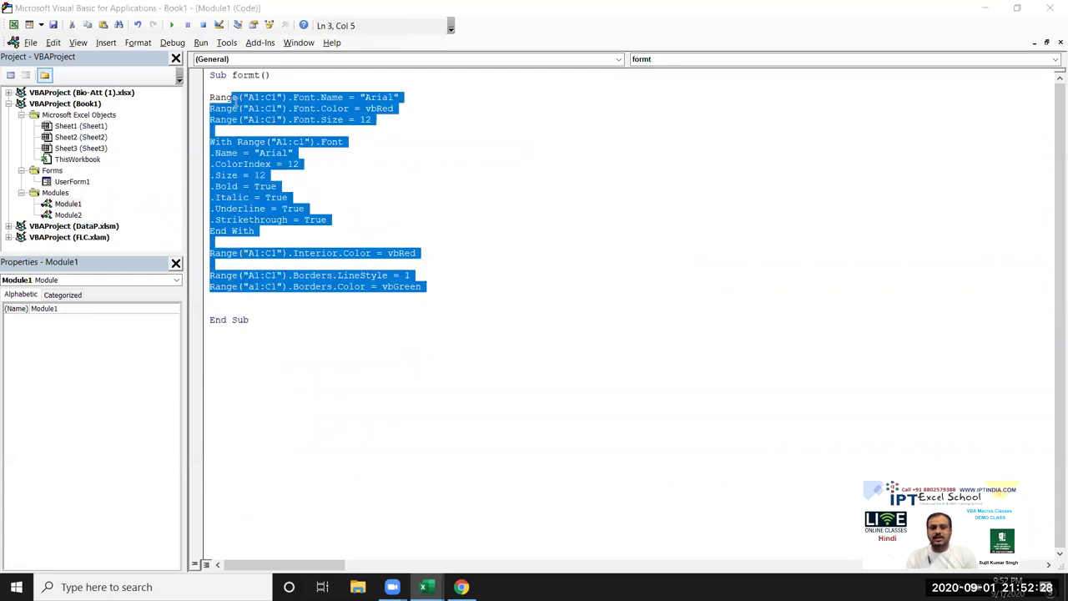
pyautogui.doubleClick(67, 214)
pyautogui.moveTo(312, 508)
pyautogui.mouseDown()
pyautogui.moveTo(214, 352)
pyautogui.moveTo(239, 184)
pyautogui.moveTo(221, 74)
pyautogui.mouseUp()
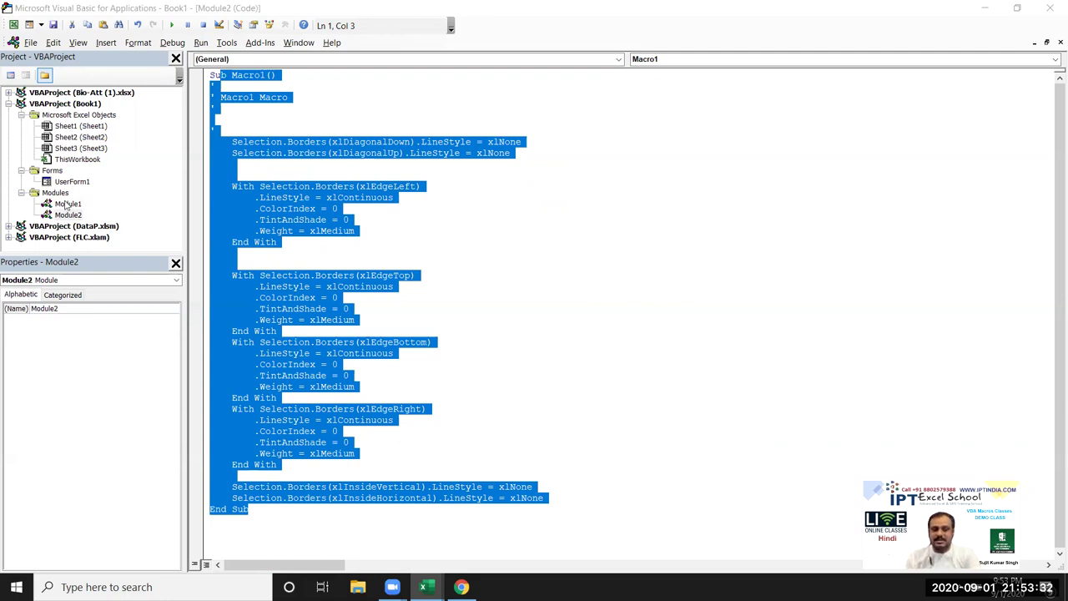
# Reopen Module1's code, select True on the .Underline line, and switch back to Excel
pyautogui.doubleClick(66, 204)
pyautogui.doubleClick(293, 209)
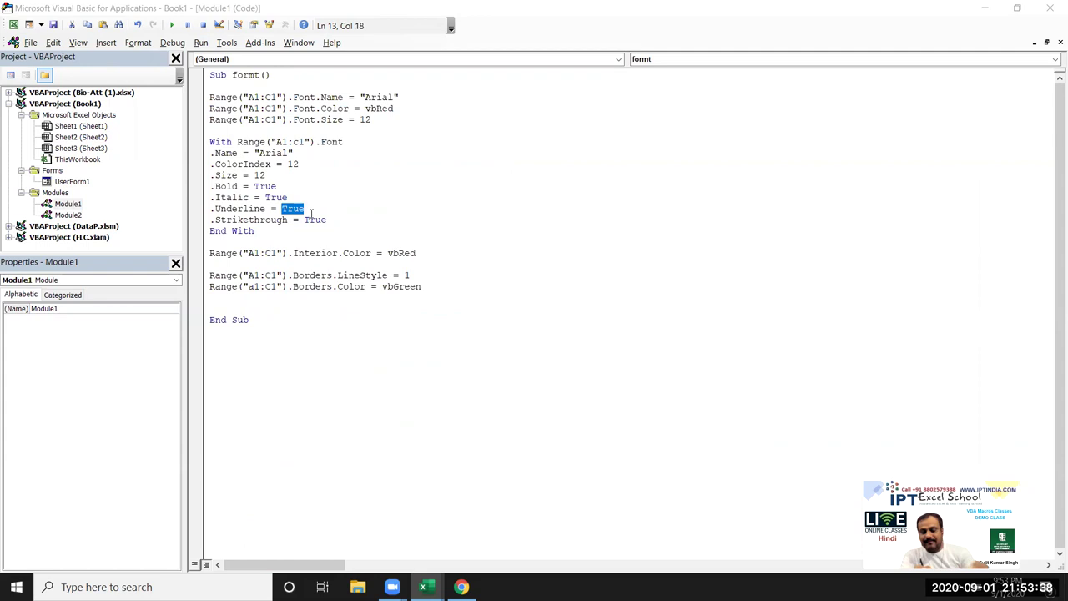
pyautogui.hotkey('alt', 'F11')
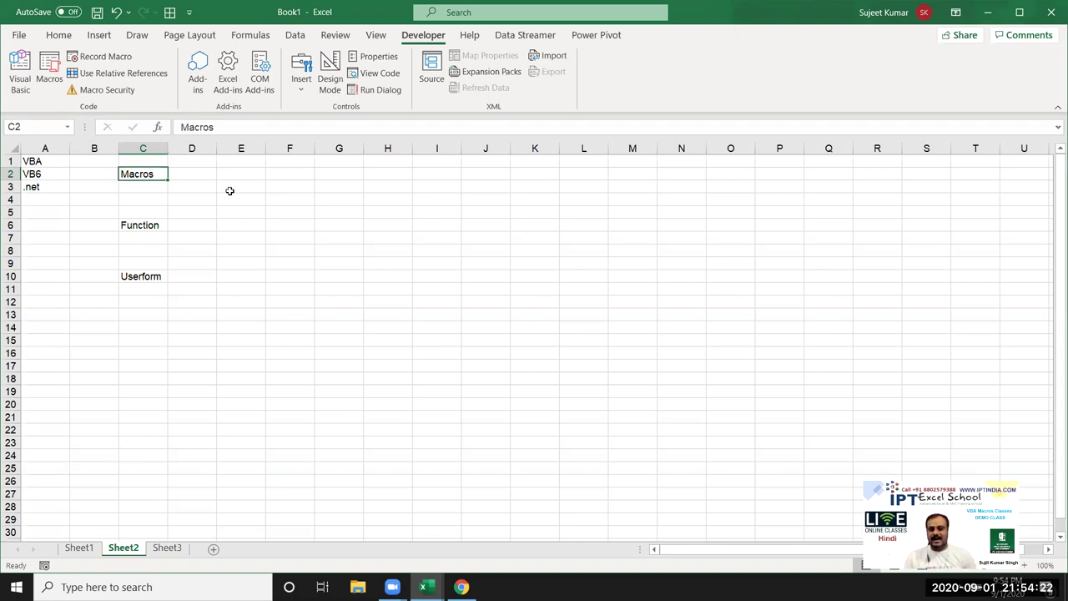
# Select G4:J11 and start recording Macro2
pyautogui.click(72, 36)
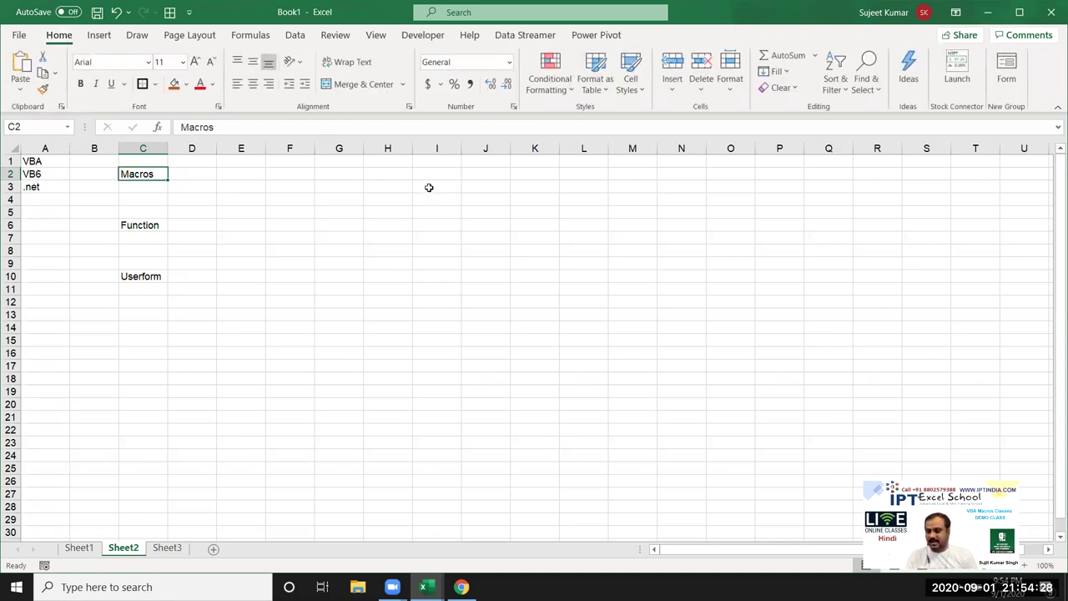
pyautogui.moveTo(342, 189); pyautogui.dragTo(472, 272)
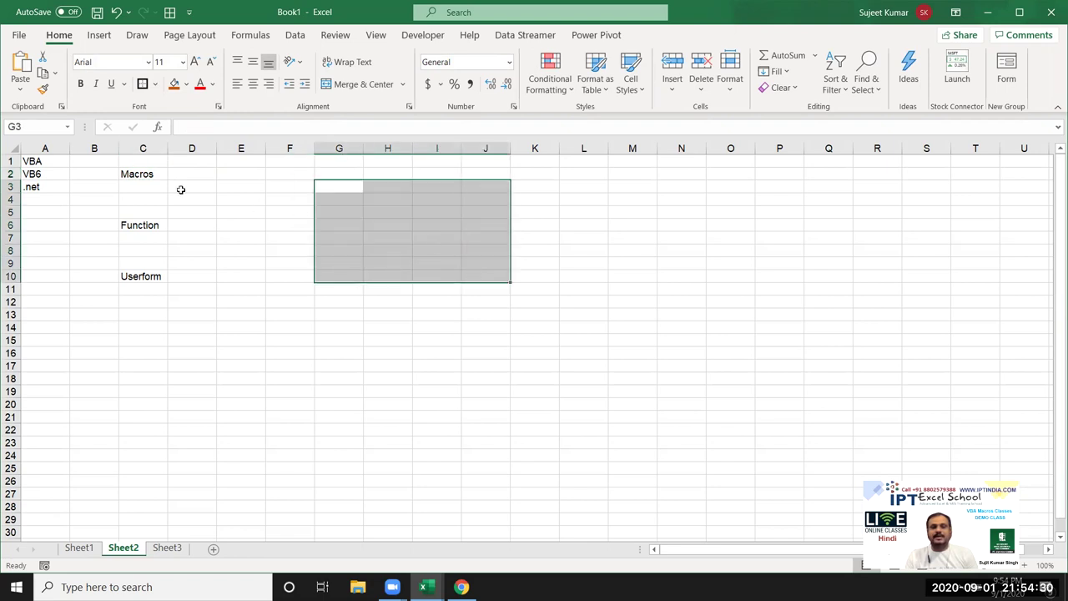
pyautogui.click(221, 266)
pyautogui.moveTo(337, 199); pyautogui.dragTo(479, 289)
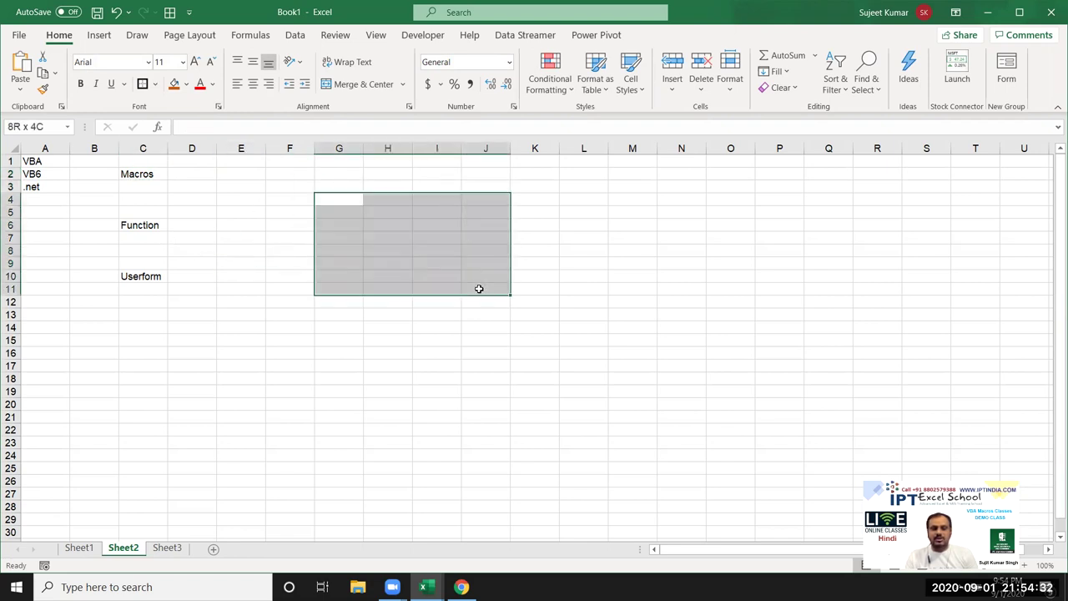
pyautogui.click(45, 565)
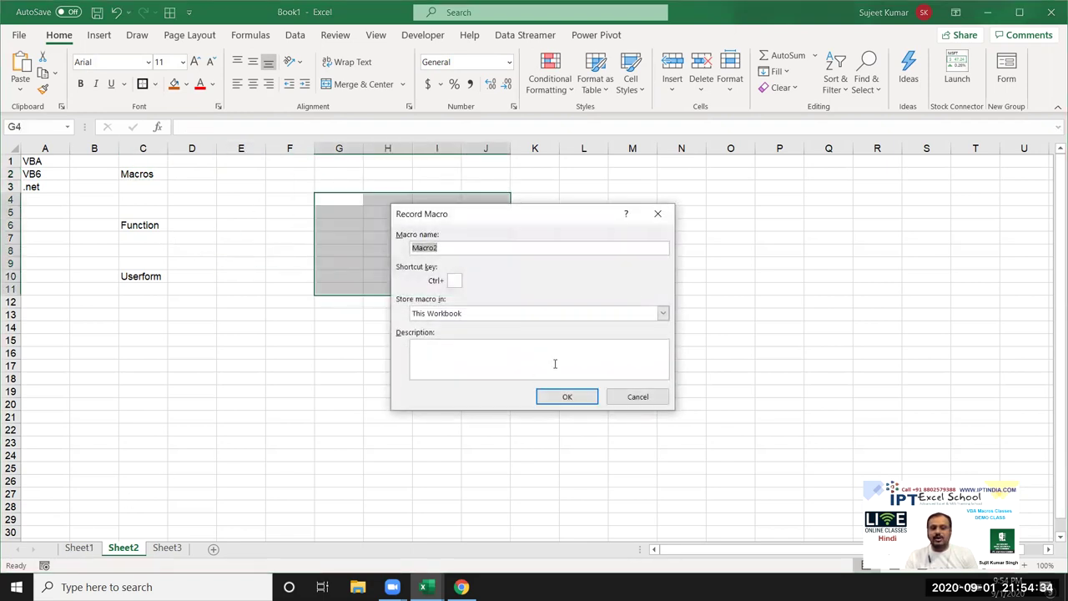
pyautogui.click(571, 398)
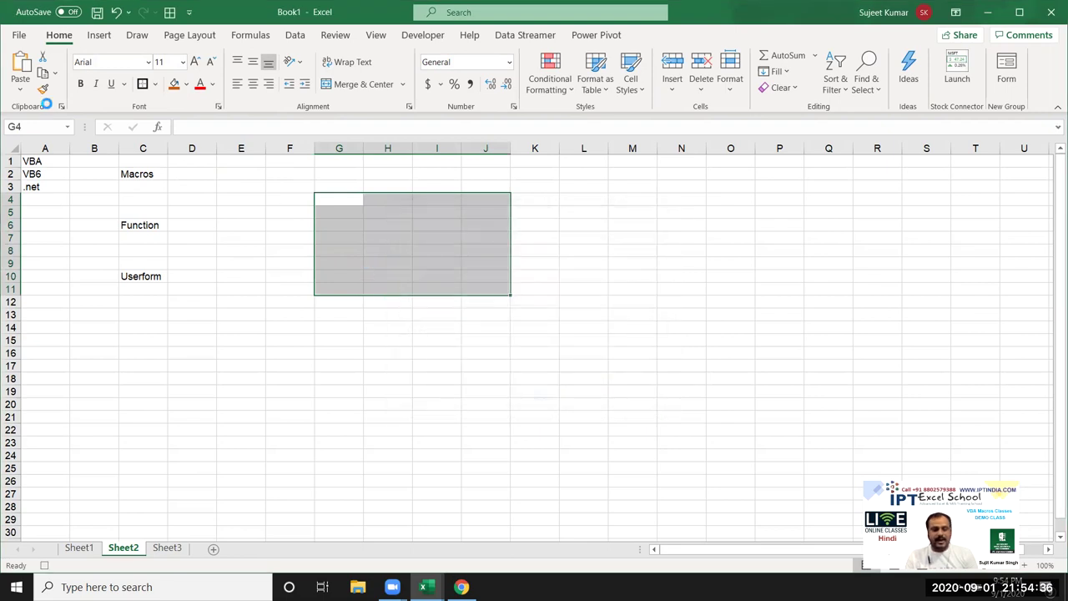
# Copy G4:J11, paste it back as values only, and open the VBA editor
pyautogui.hotkey('ctrl', 'c')
pyautogui.click(20, 89)
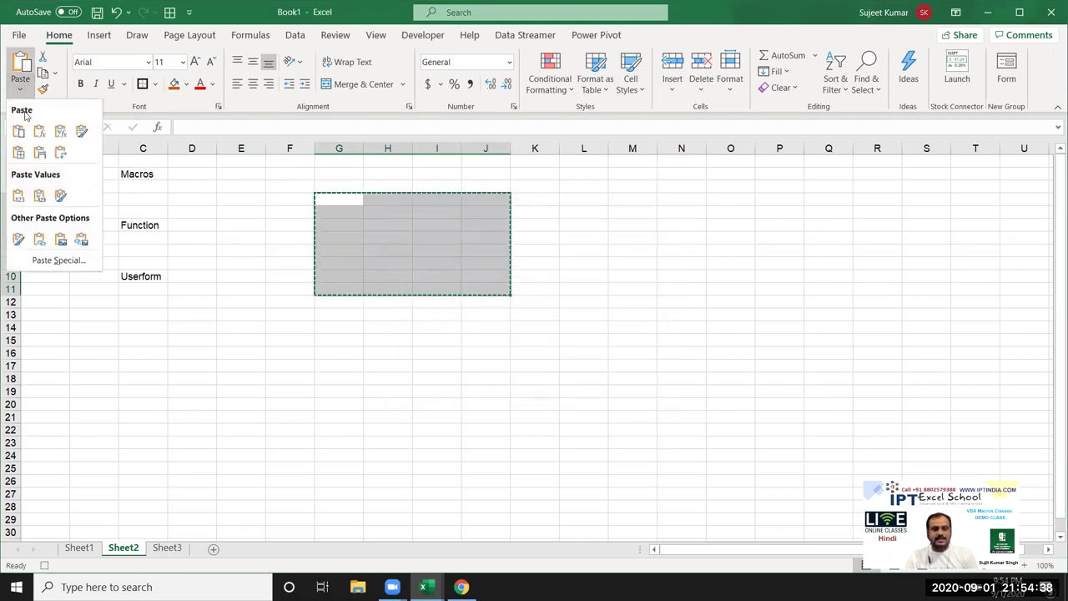
pyautogui.click(39, 195)
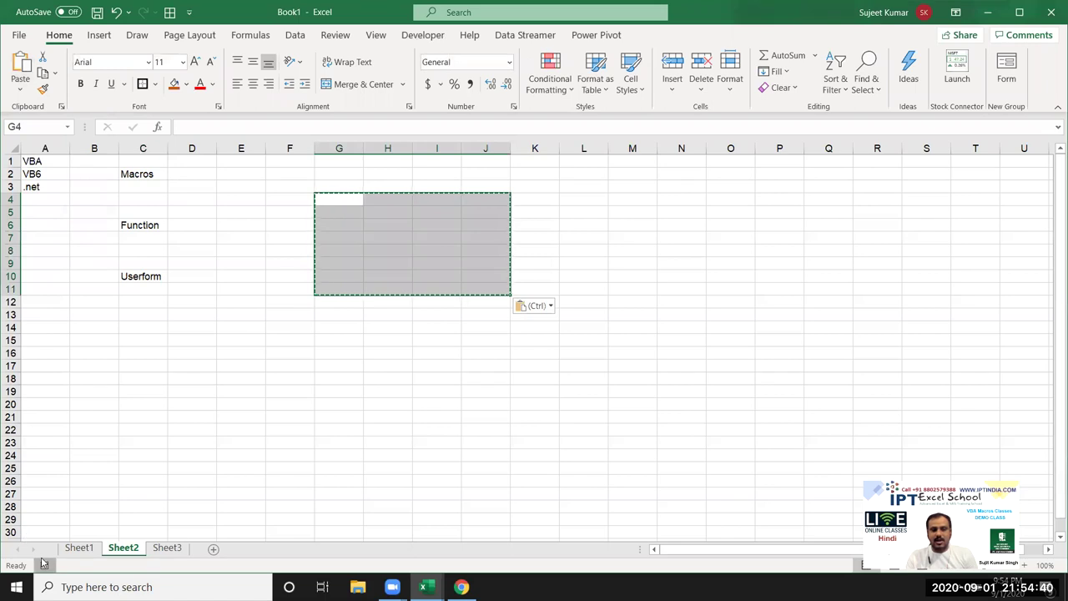
pyautogui.click(423, 35)
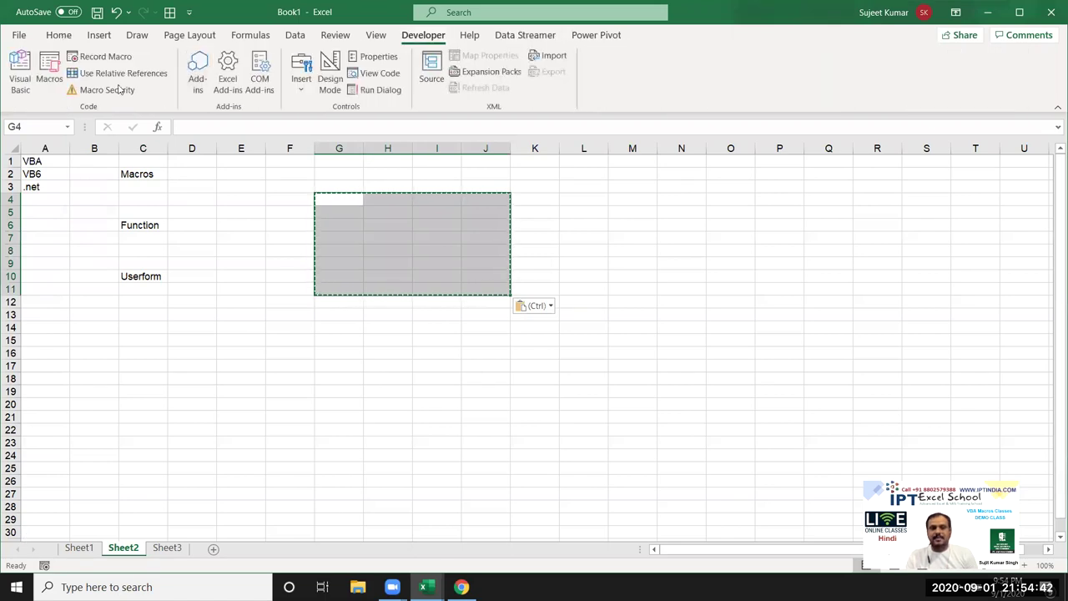
pyautogui.click(20, 73)
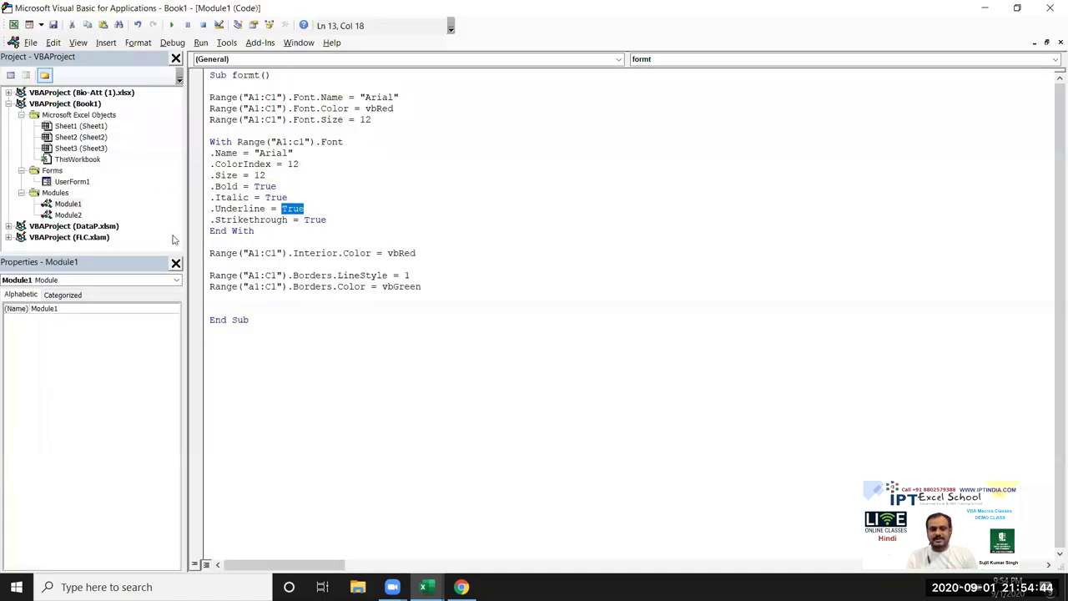
# Open Module2, select Macro2's PasteSpecial statement through End Sub, then minimize the editor
pyautogui.click(71, 215)
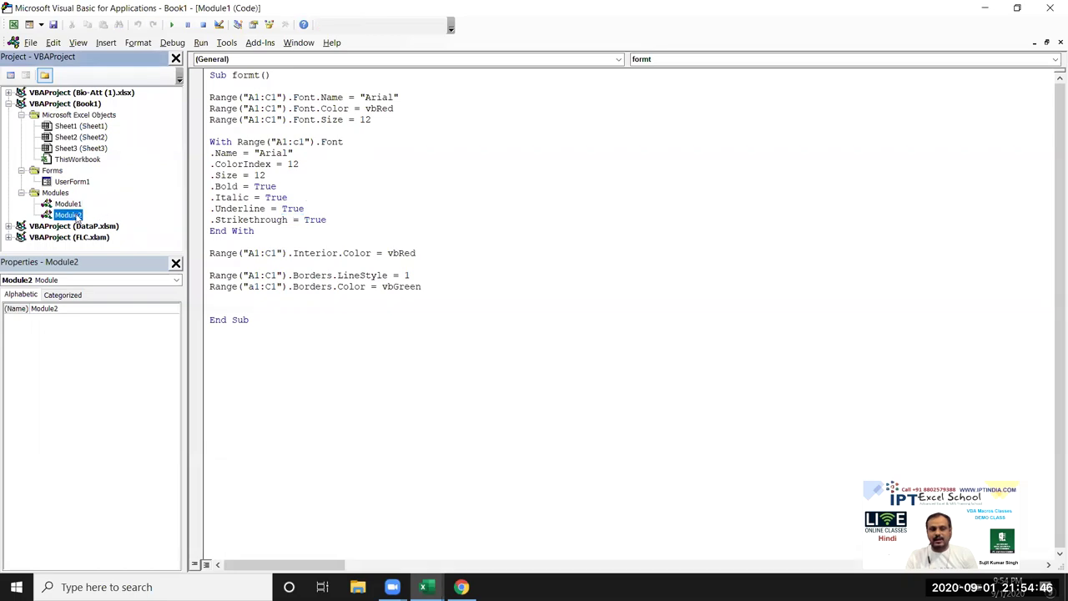
pyautogui.doubleClick(72, 214)
pyautogui.click(284, 508)
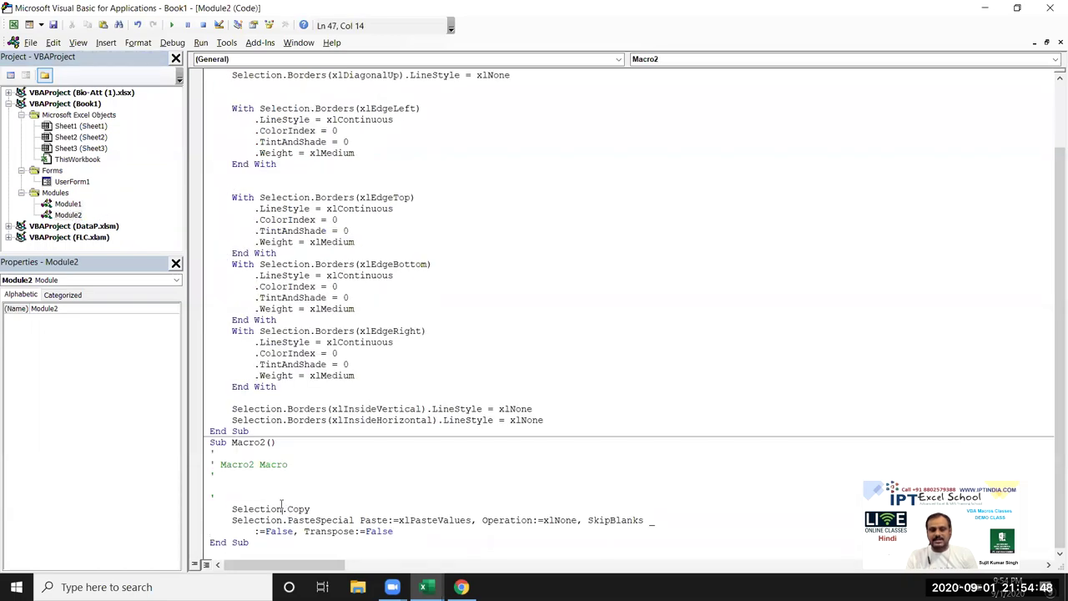
pyautogui.doubleClick(271, 520)
pyautogui.click(359, 520)
pyautogui.moveTo(376, 520)
pyautogui.mouseDown()
pyautogui.moveTo(604, 527)
pyautogui.moveTo(615, 539)
pyautogui.mouseUp()
pyautogui.click(405, 540)
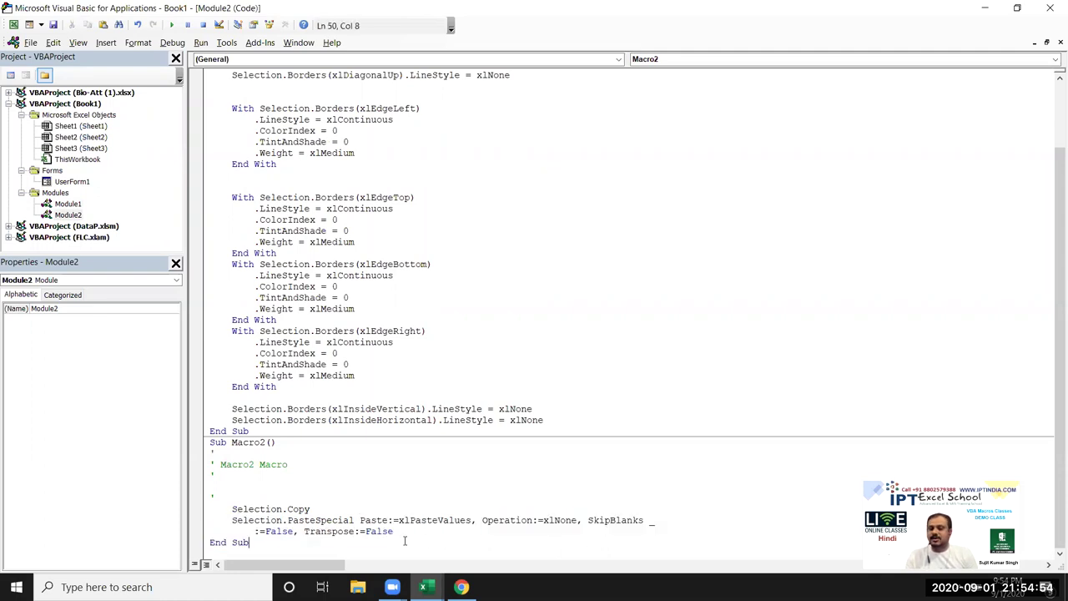
pyautogui.moveTo(404, 541); pyautogui.dragTo(225, 522)
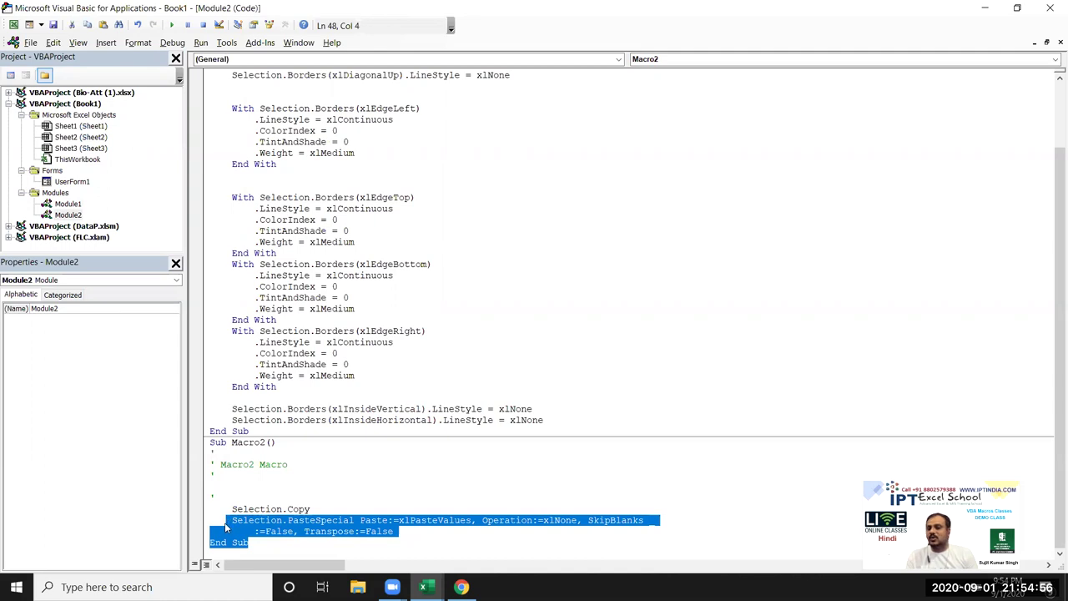
pyautogui.click(991, 8)
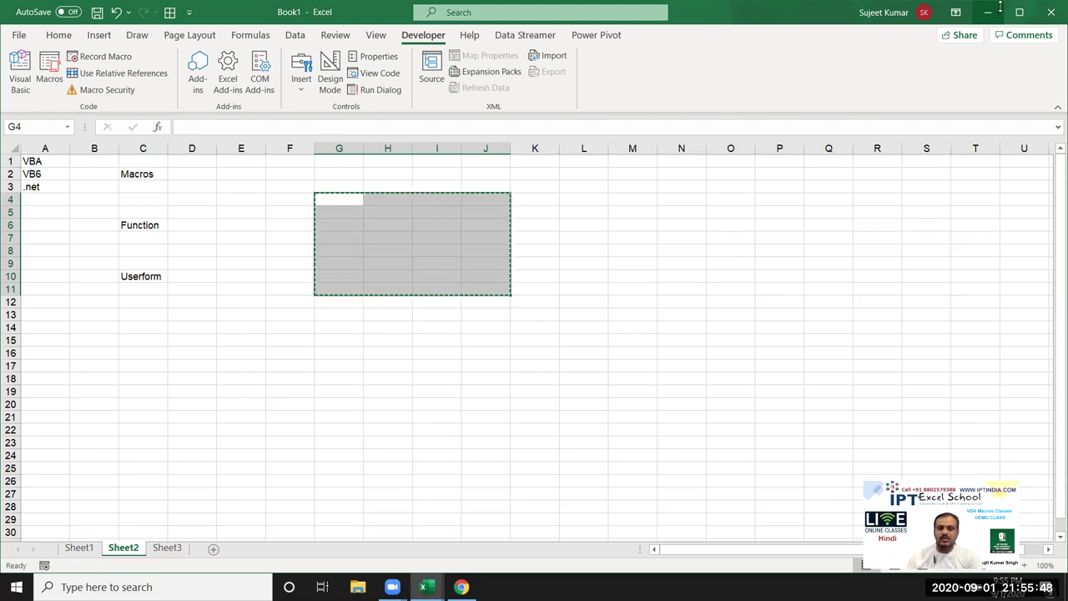
# Select cell C2 holding the Macros note
pyautogui.click(160, 174)
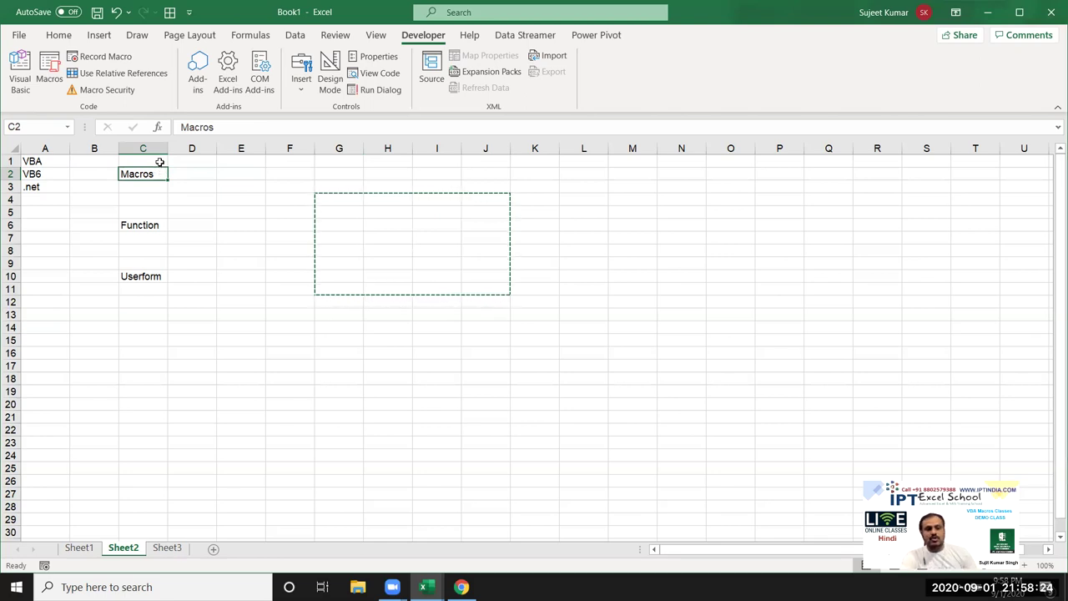
pyautogui.click(162, 224)
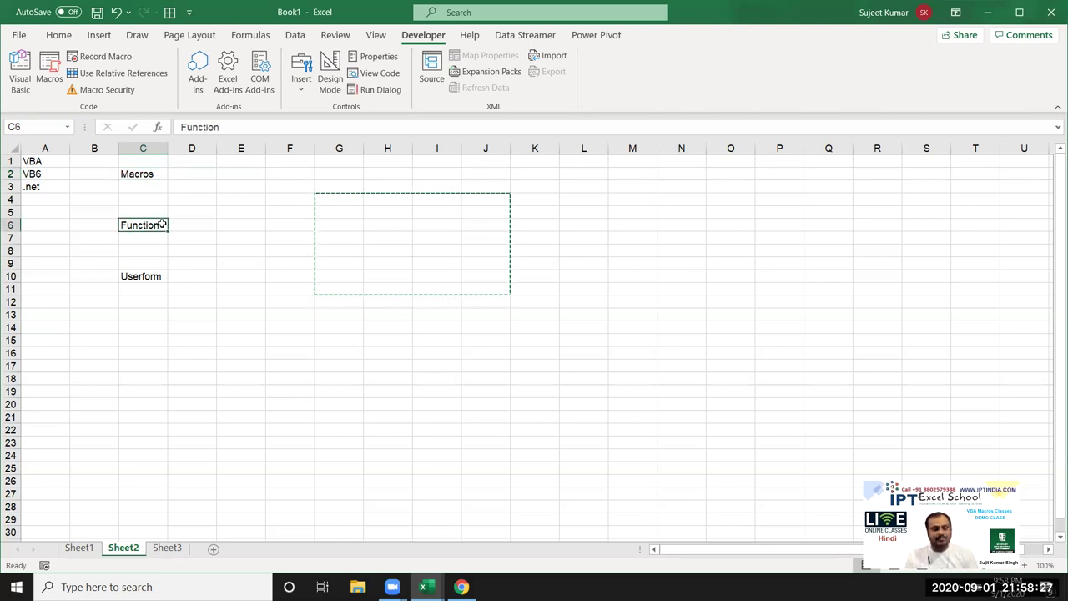
pyautogui.click(327, 258)
pyautogui.write('=')
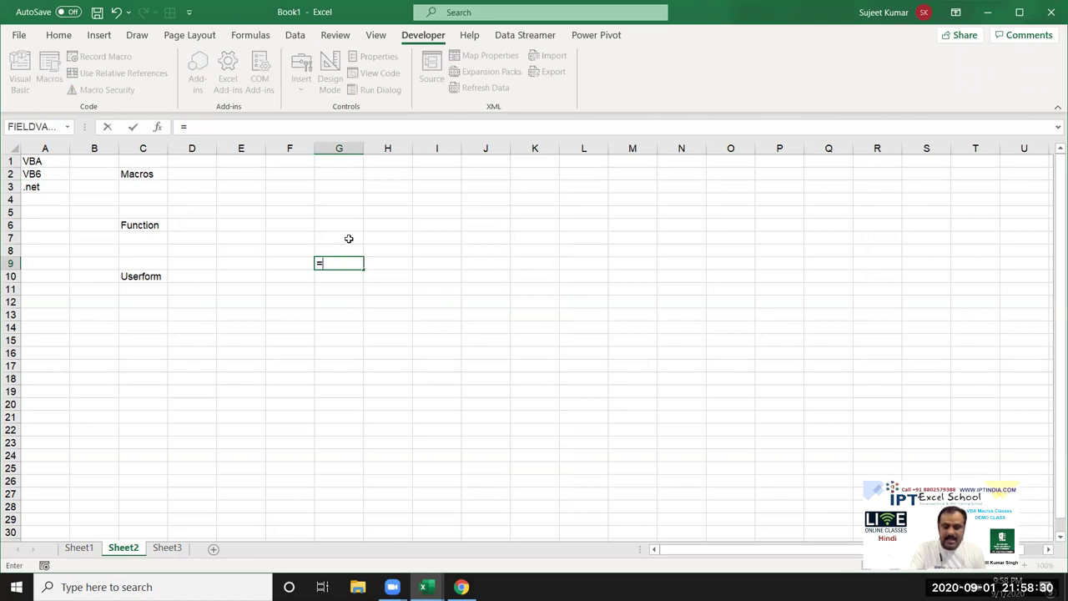
pyautogui.write('vl')
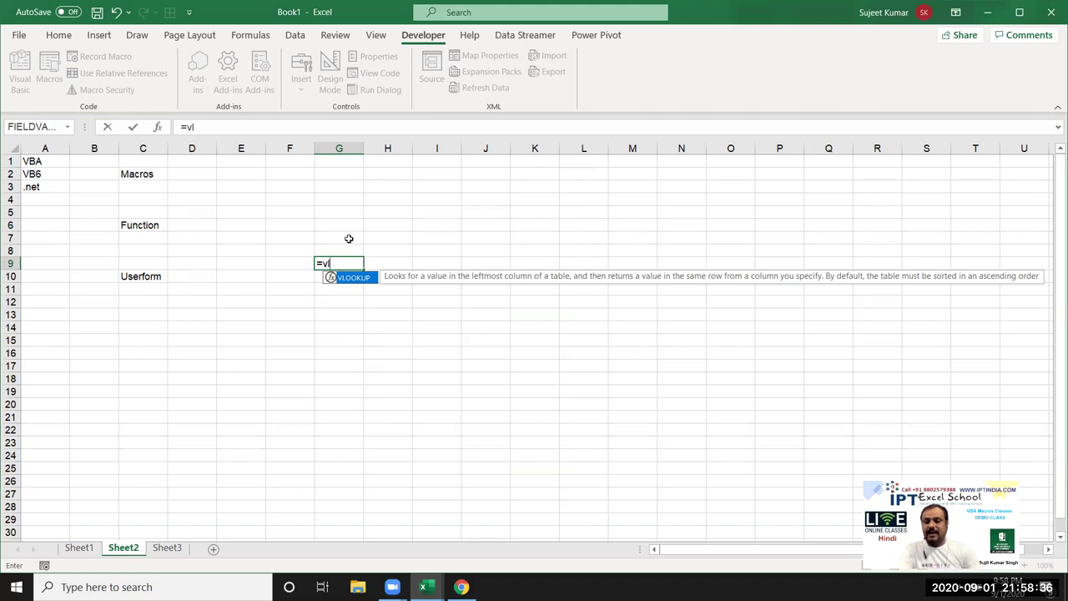
pyautogui.press('Escape')
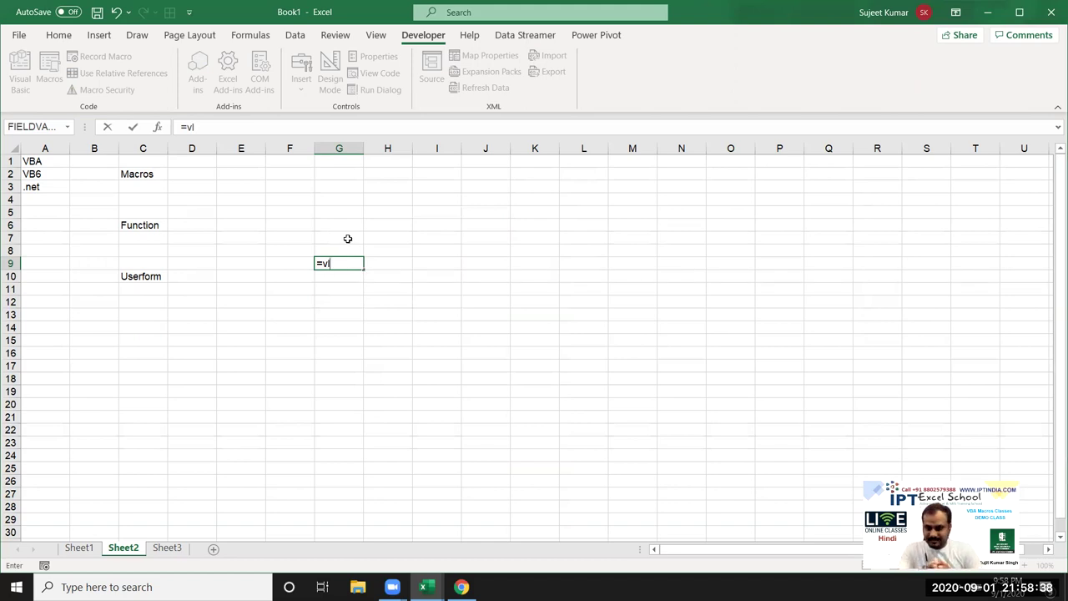
pyautogui.press('Escape')
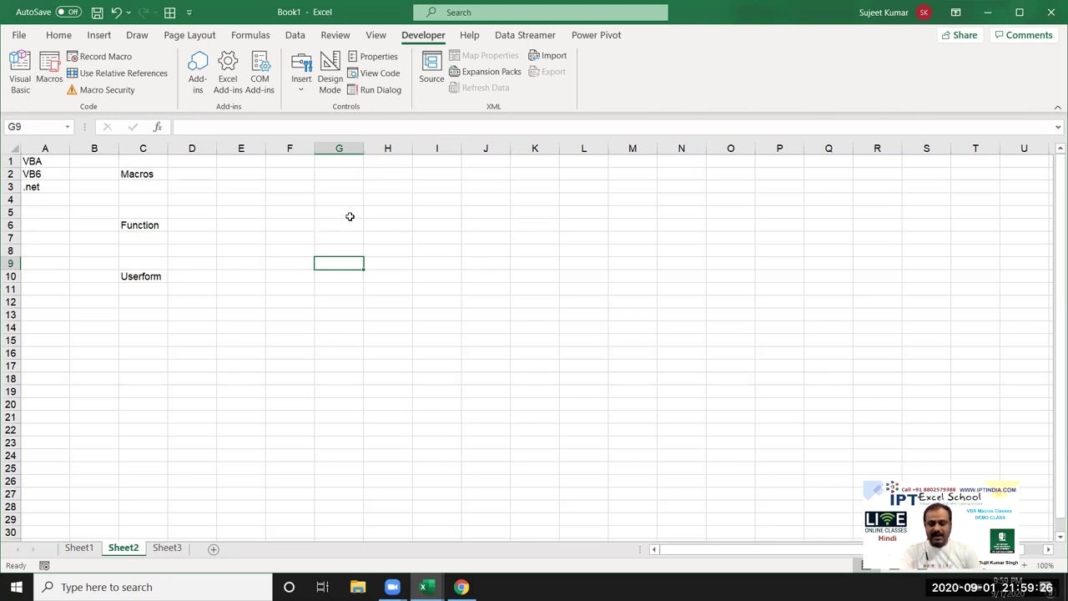
pyautogui.write('=vl')
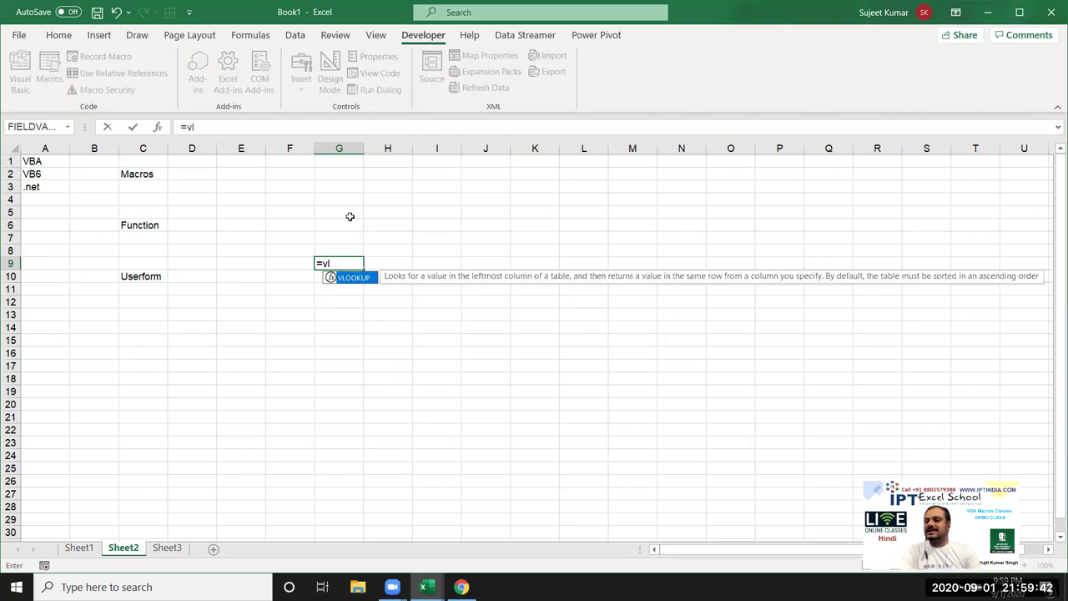
pyautogui.press('Escape')
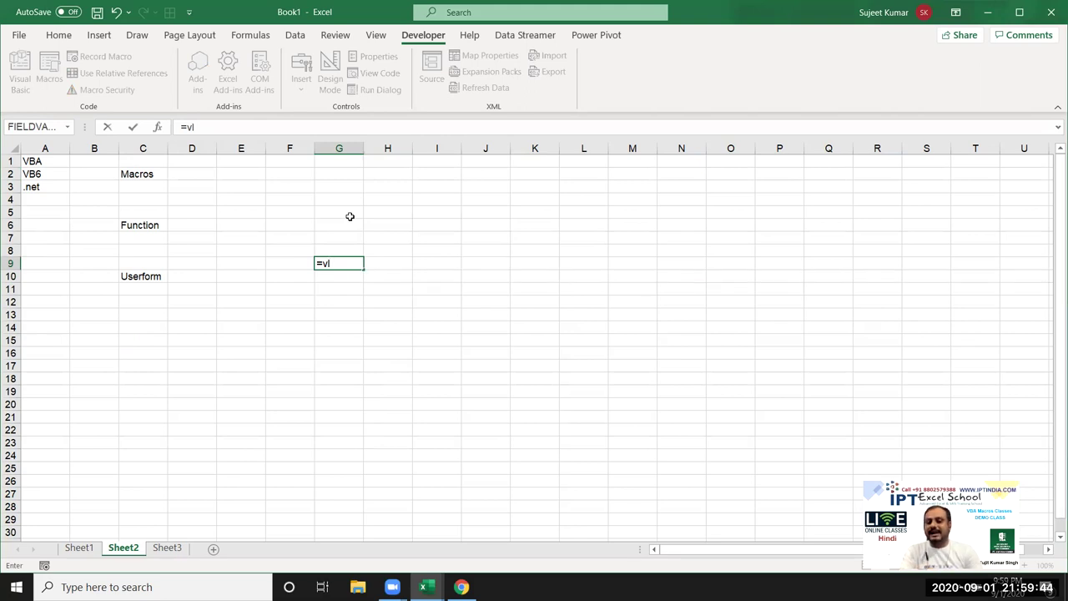
pyautogui.press('Escape')
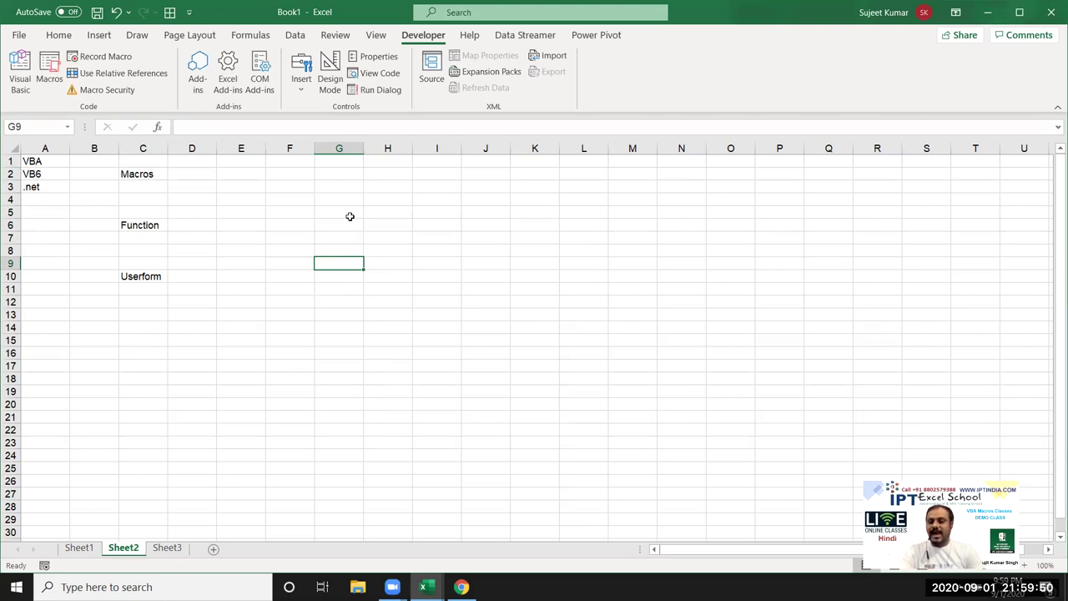
pyautogui.click(165, 184)
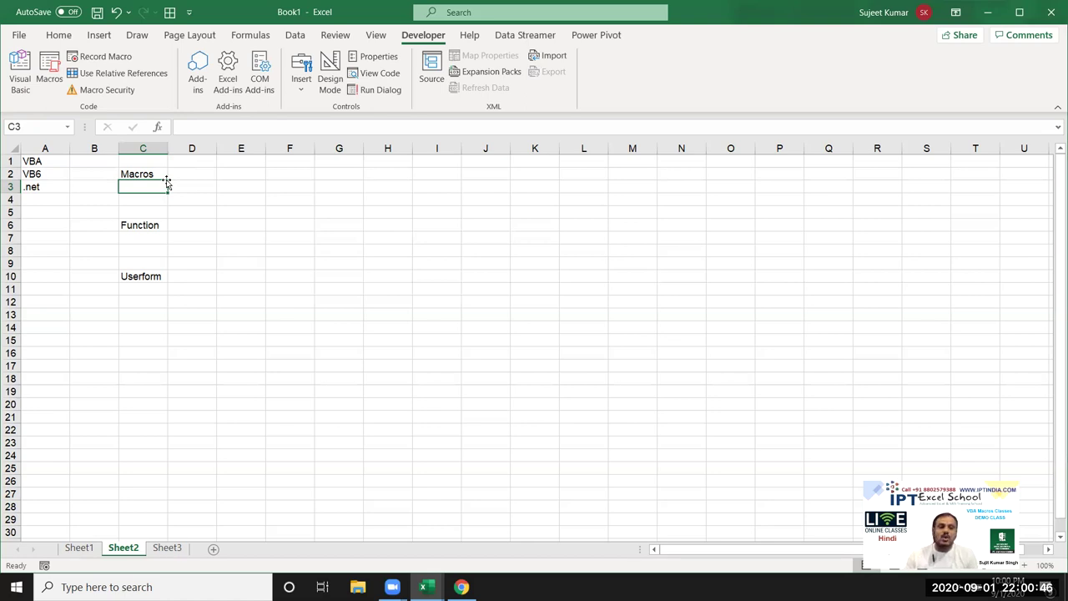
# Select the Userform note in C10, then the empty cell I6
pyautogui.click(147, 282)
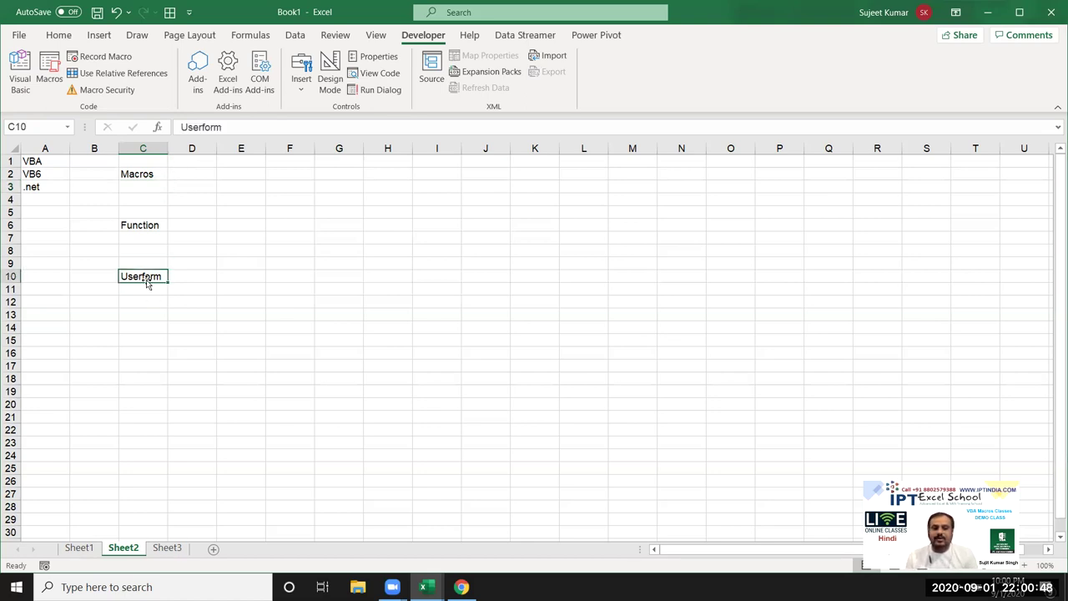
pyautogui.click(456, 228)
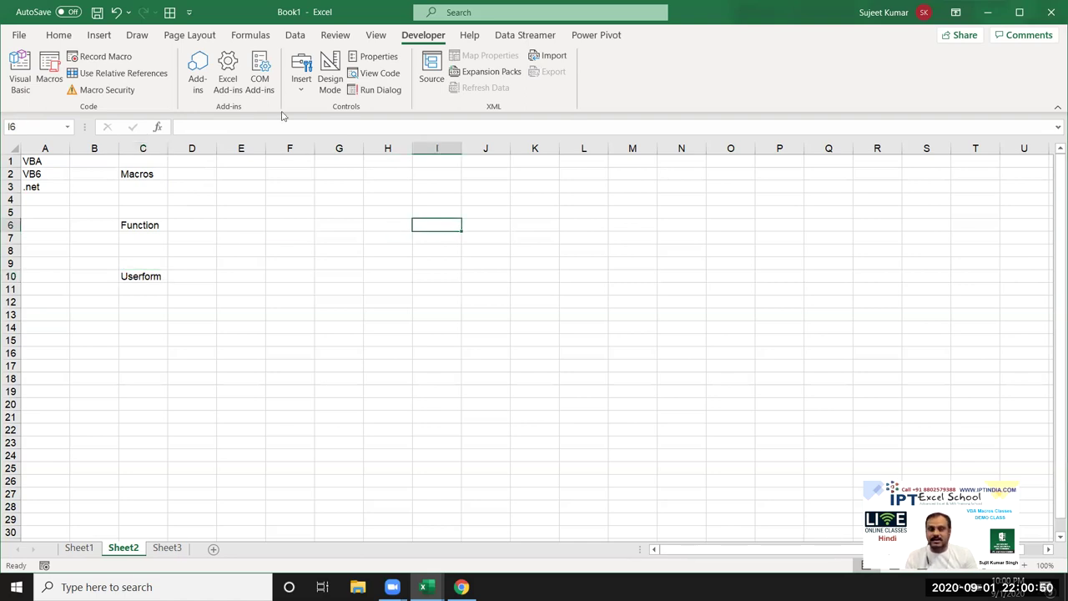
# Open Create PivotTable targeting Sheet2!$I$6 with no source range yet, and move the dialog aside
pyautogui.click(99, 36)
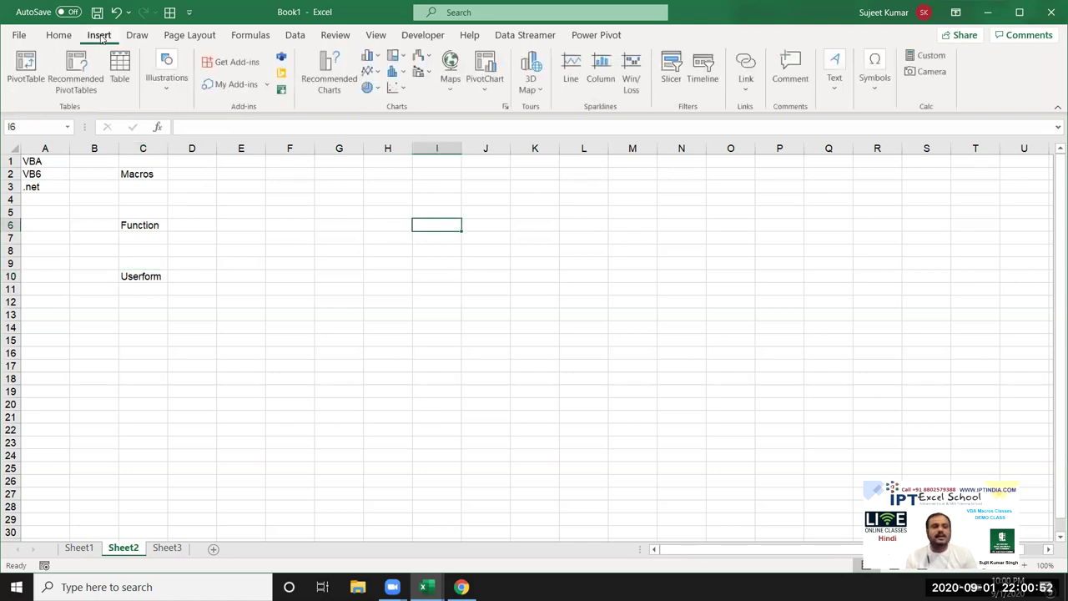
pyautogui.click(25, 71)
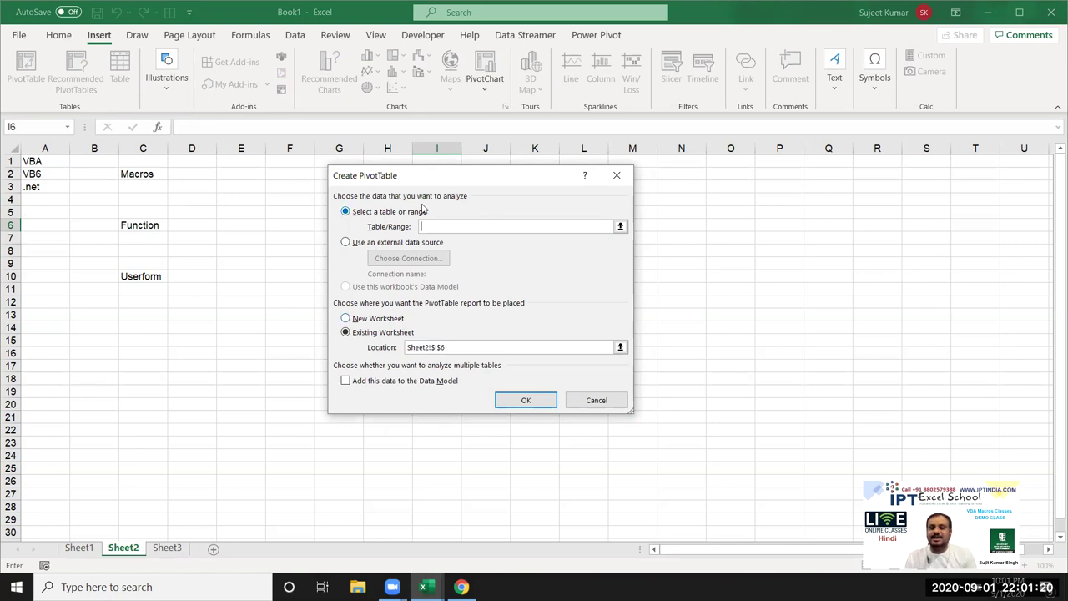
pyautogui.moveTo(436, 178); pyautogui.dragTo(370, 168)
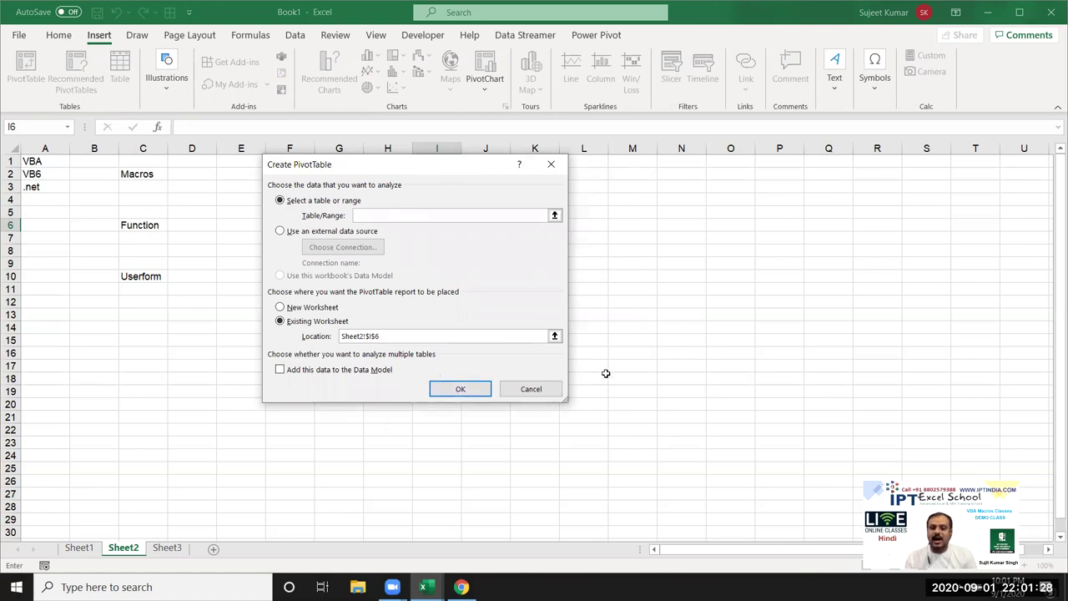
# Cancel the PivotTable setup, then open and close Format Cells for I8 without changes
pyautogui.click(554, 388)
pyautogui.click(453, 250)
pyautogui.rightClick(453, 250)
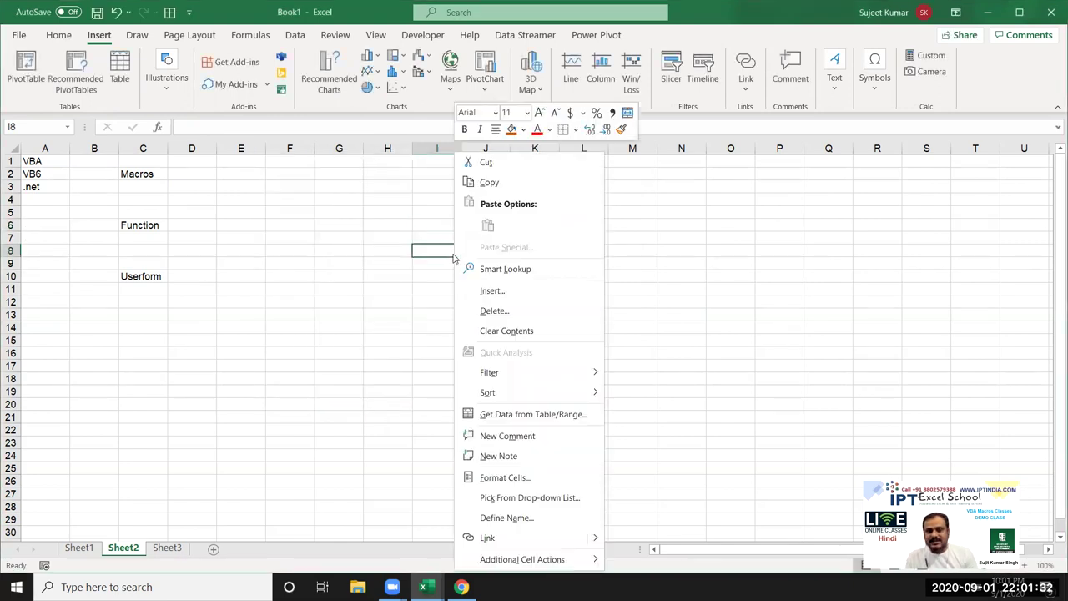
pyautogui.click(505, 477)
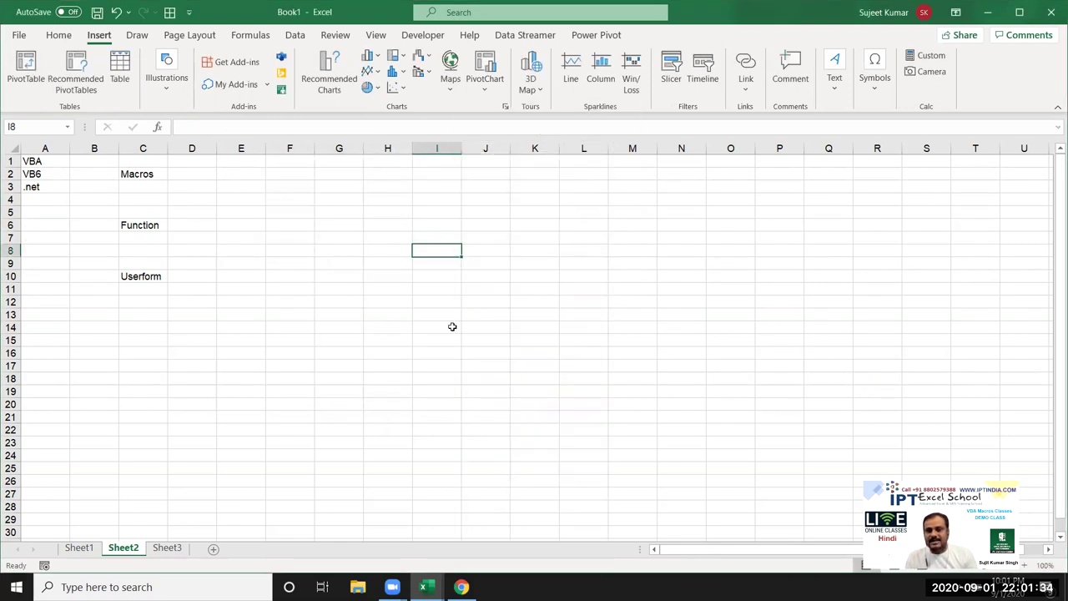
pyautogui.moveTo(439, 228)
pyautogui.mouseDown()
pyautogui.moveTo(420, 149)
pyautogui.moveTo(445, 155)
pyautogui.mouseUp()
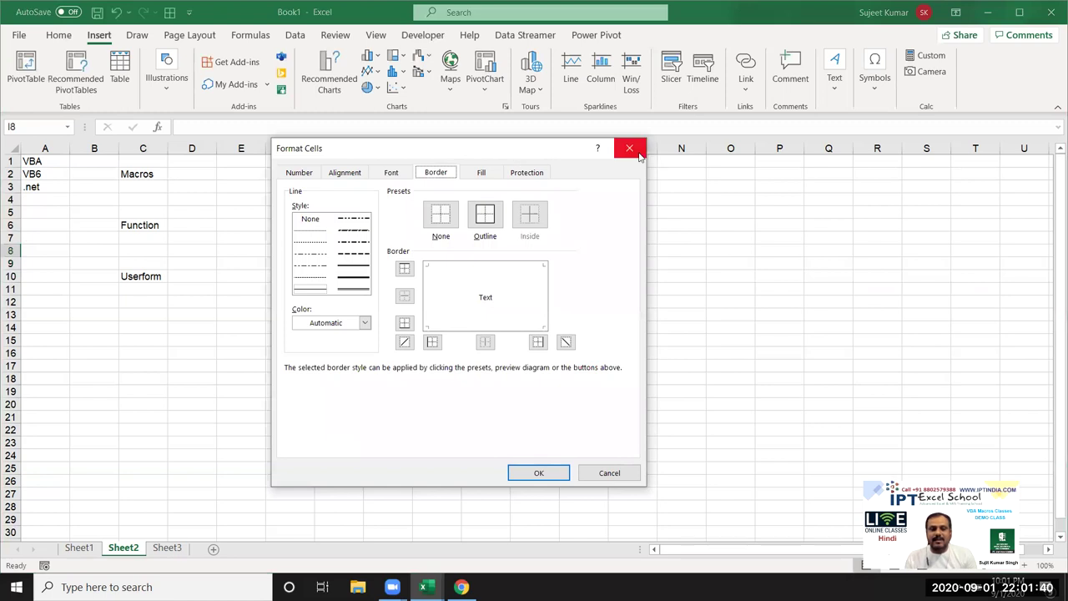
pyautogui.click(639, 155)
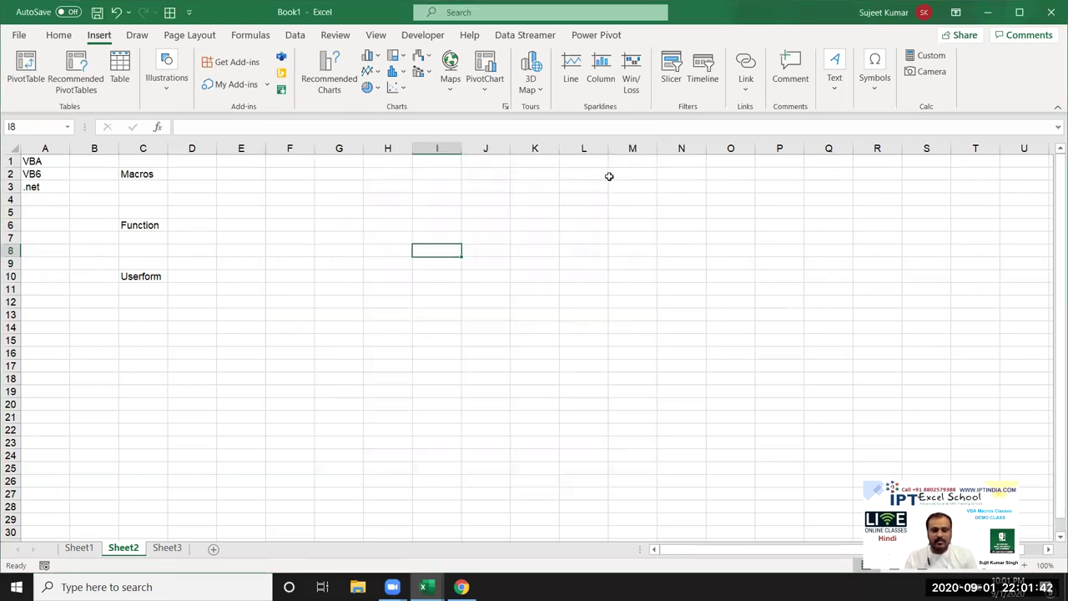
# Select the Macros, Function and Userform notes in column C, then show the Developer tab
pyautogui.click(148, 275)
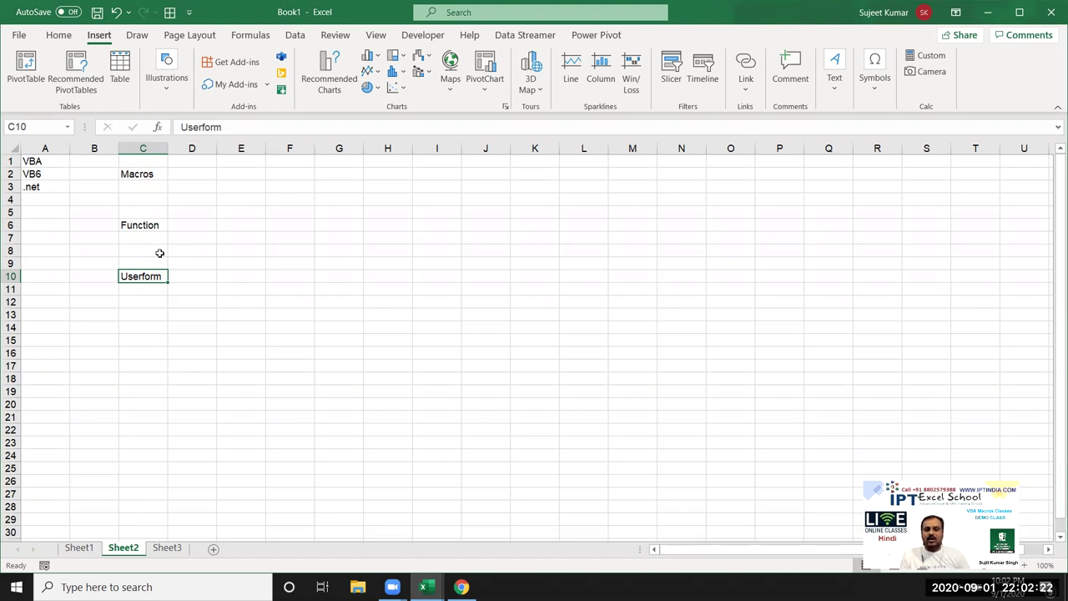
pyautogui.click(61, 158)
pyautogui.click(146, 174)
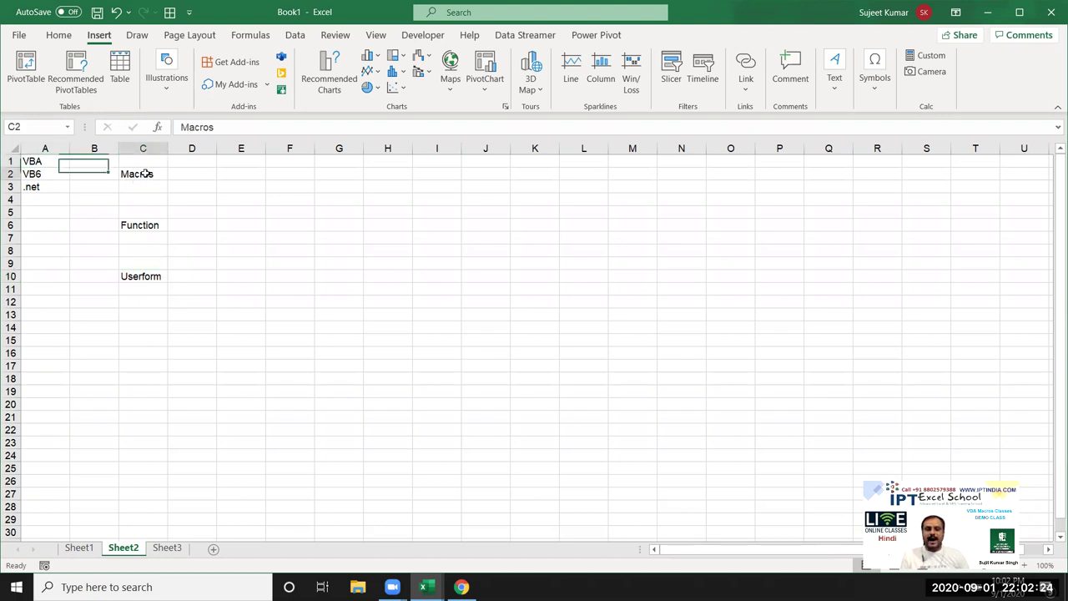
pyautogui.click(150, 226)
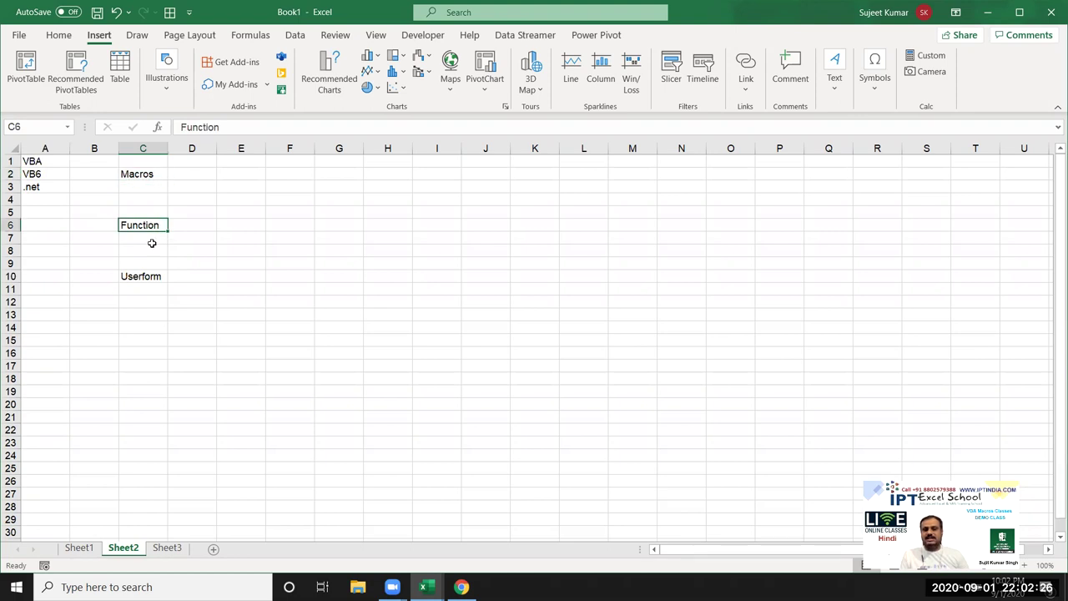
pyautogui.click(156, 289)
pyautogui.click(156, 276)
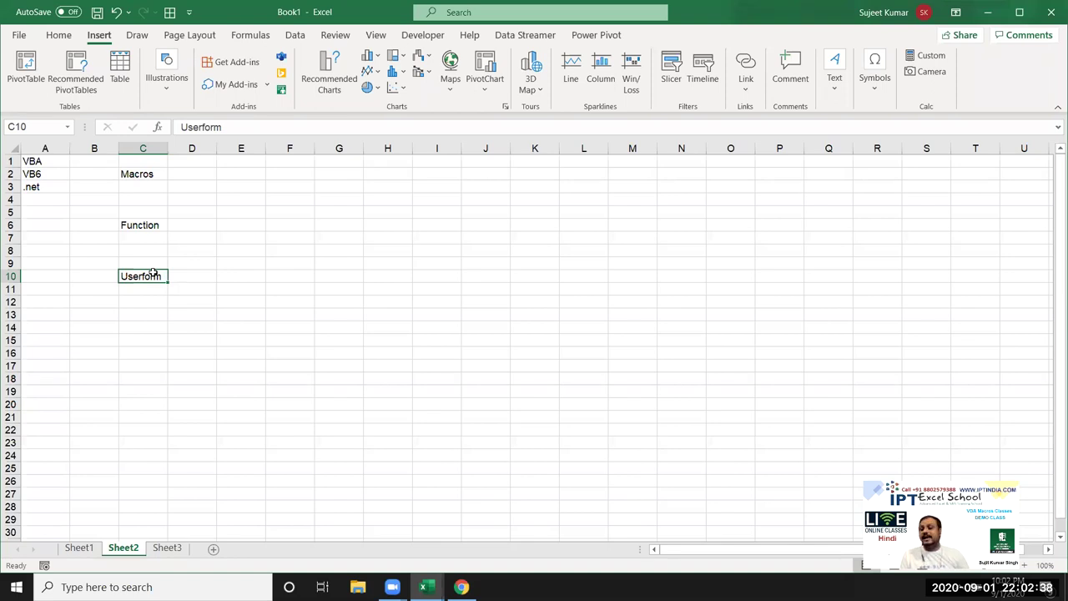
pyautogui.click(416, 38)
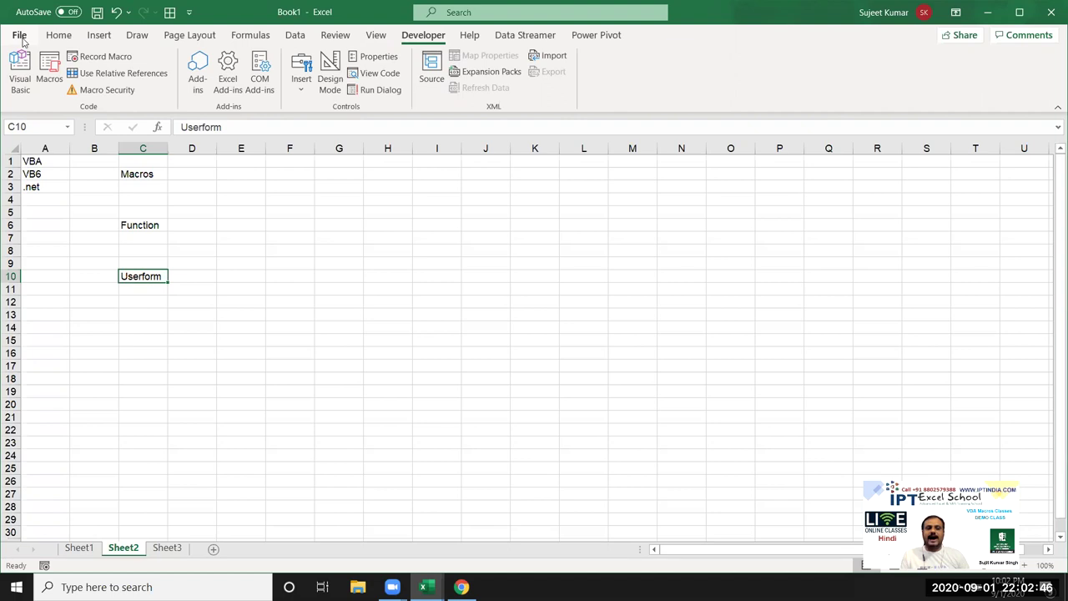
pyautogui.click(20, 37)
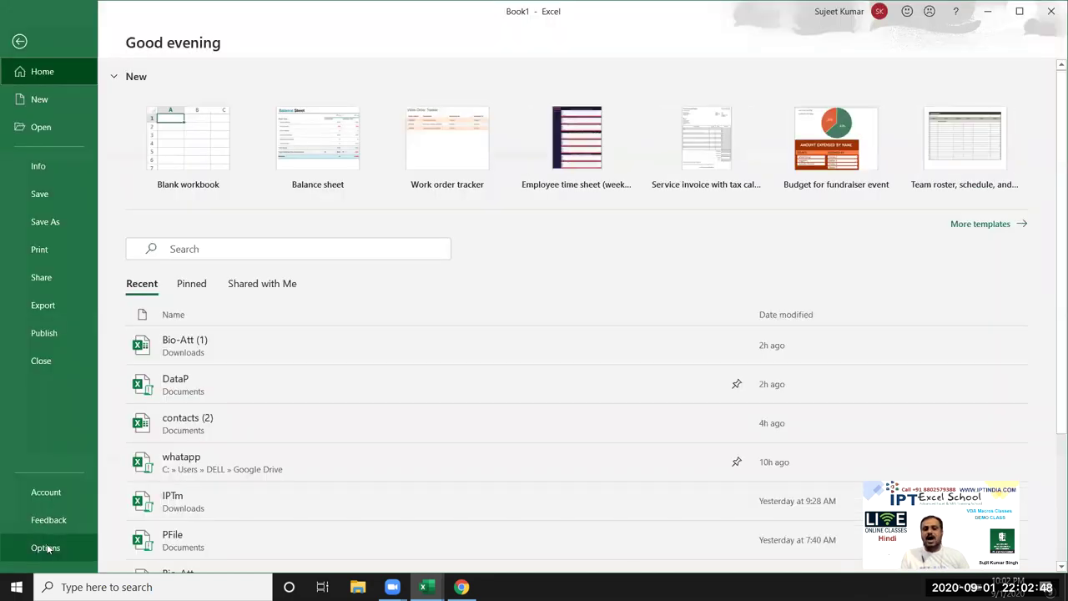
pyautogui.click(44, 549)
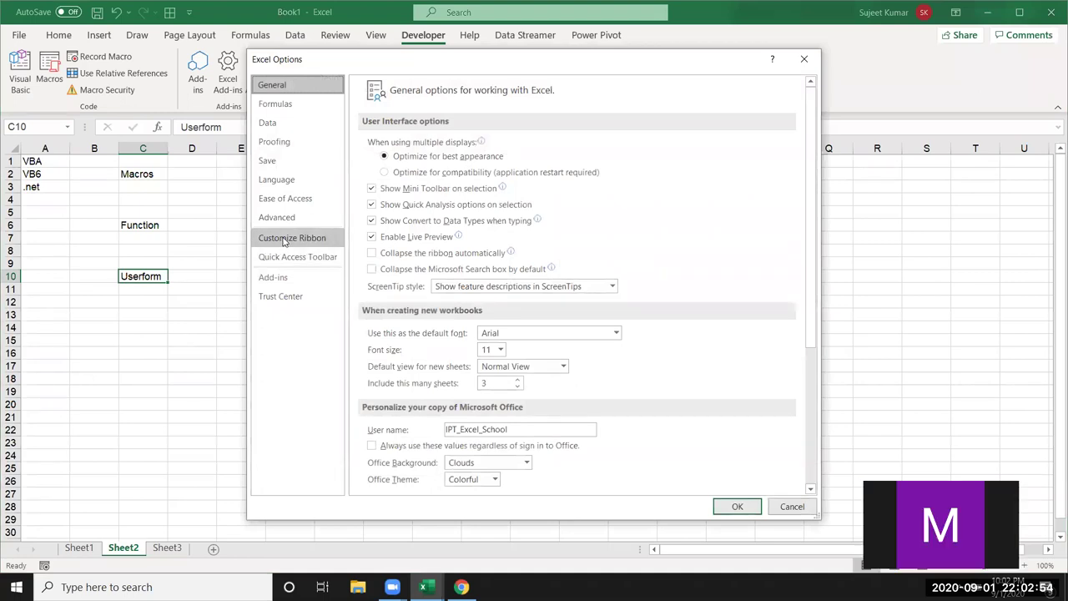
pyautogui.click(284, 241)
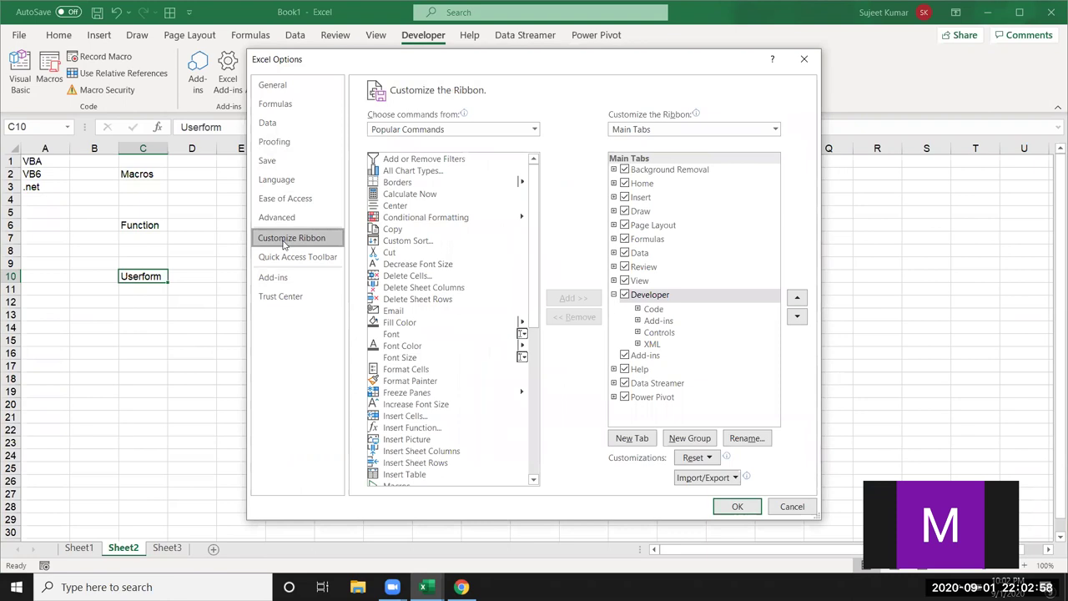
pyautogui.click(792, 507)
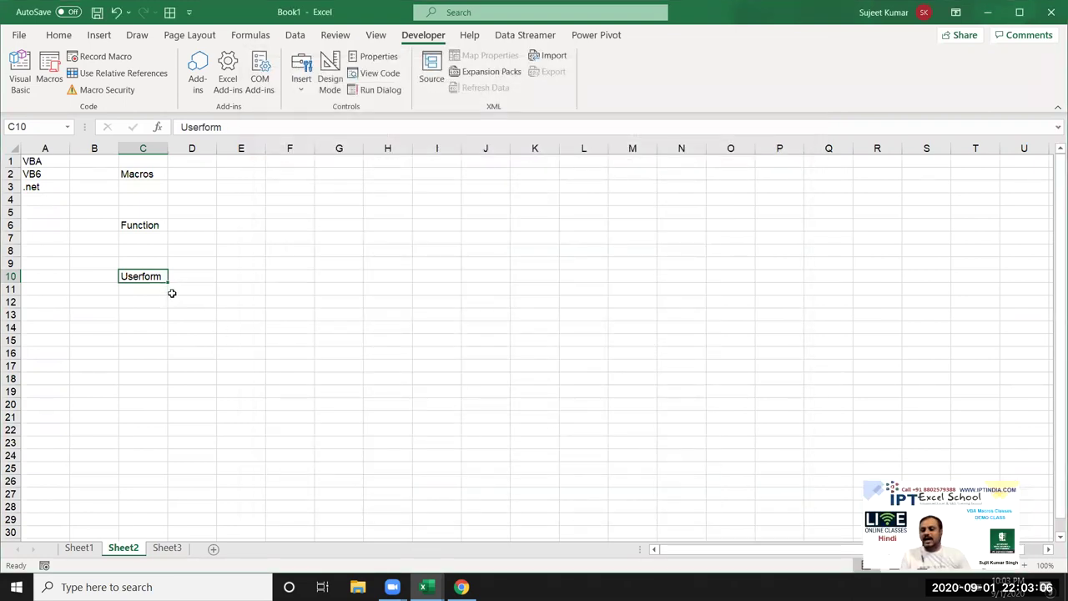
pyautogui.click(333, 277)
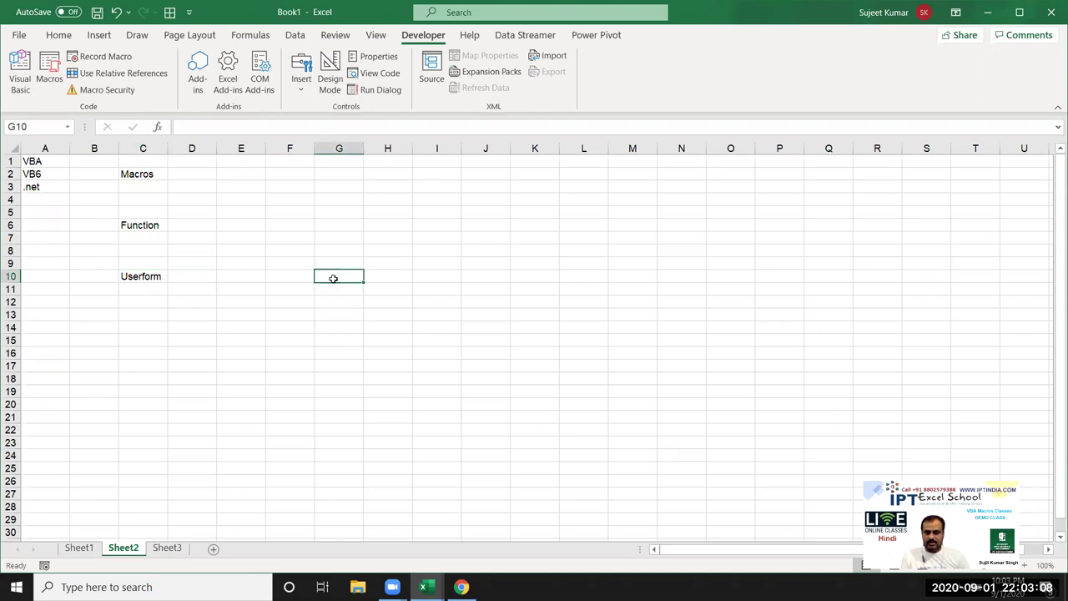
# Start a PivotTable at G10 with source columns H:J, clear the range, and cancel it
pyautogui.click(98, 35)
pyautogui.click(26, 70)
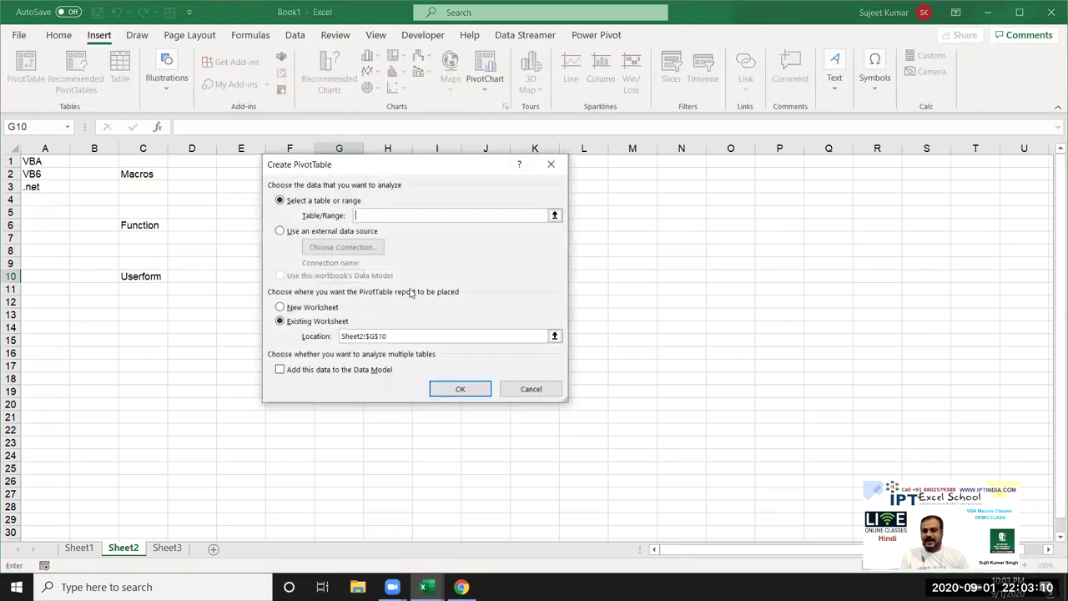
pyautogui.moveTo(387, 148); pyautogui.dragTo(485, 147)
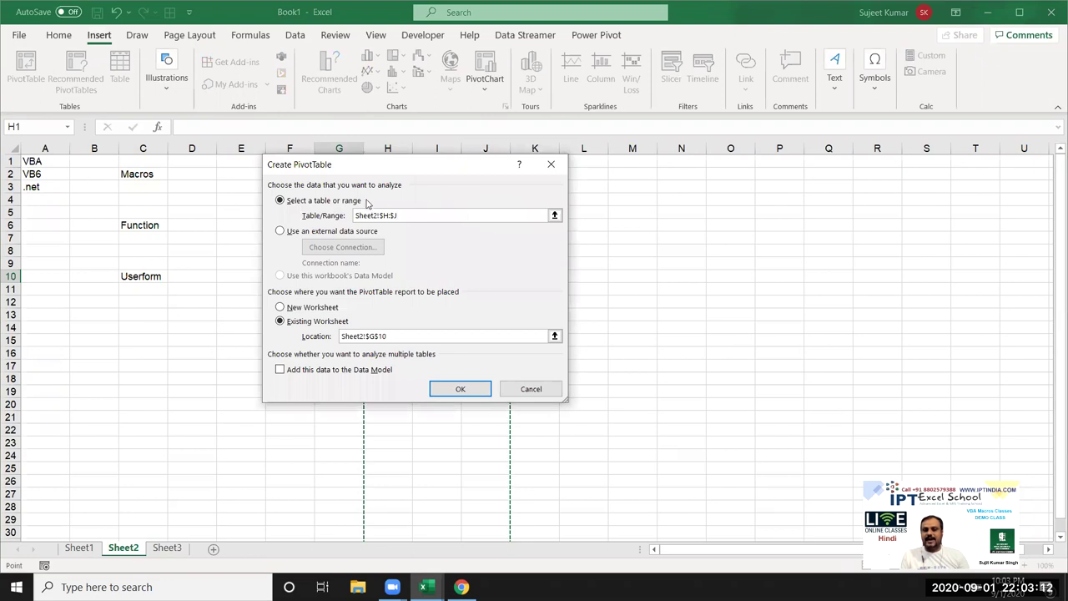
pyautogui.click(338, 216)
pyautogui.press('BackSpace')
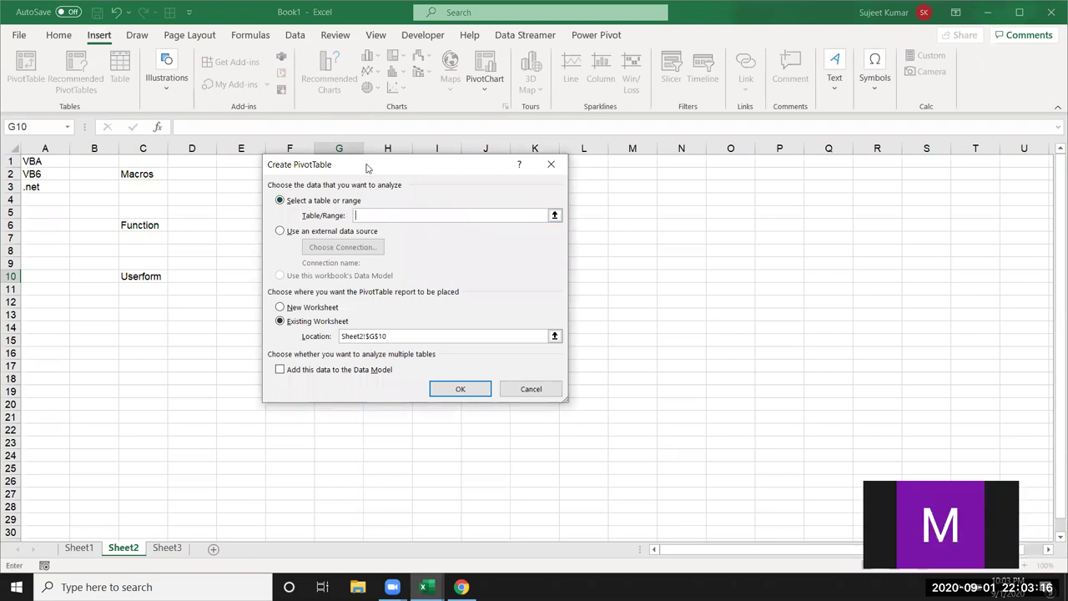
pyautogui.moveTo(368, 166); pyautogui.dragTo(399, 194)
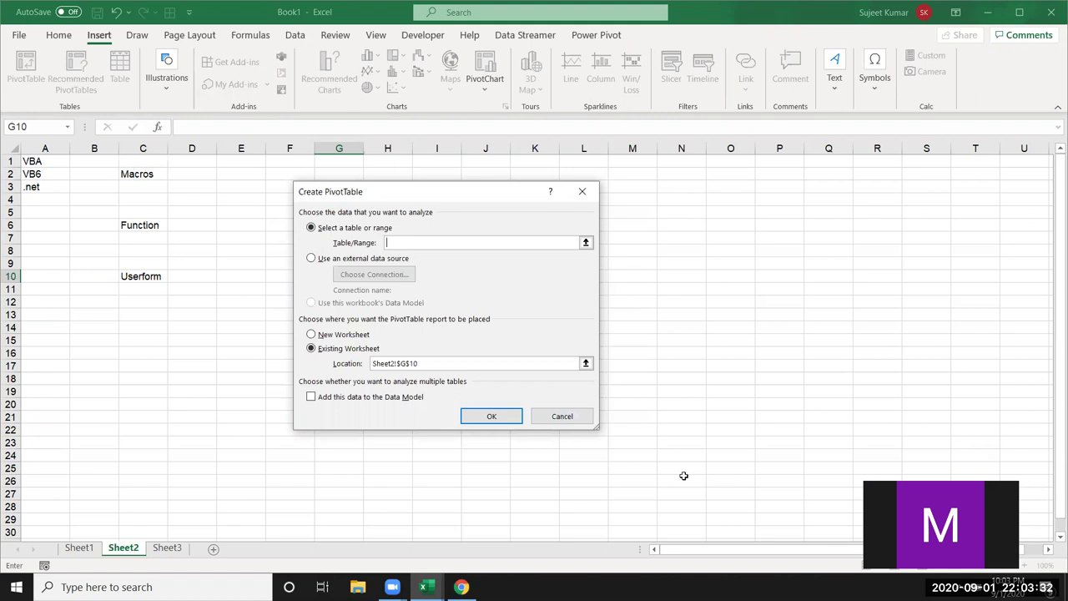
pyautogui.click(569, 423)
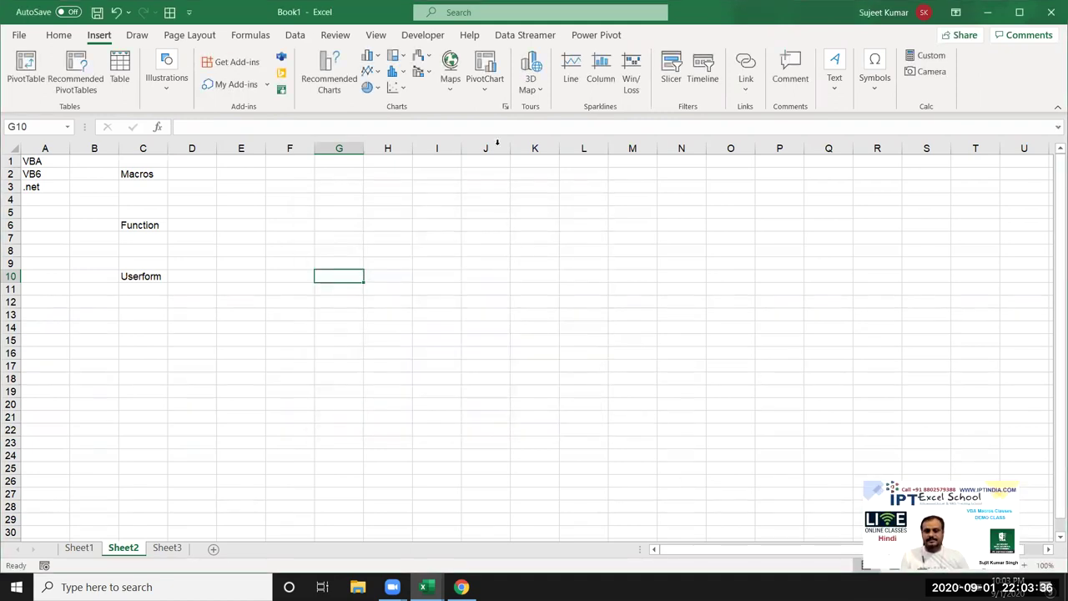
# Confirm Developer is ticked in Options > Customize Ribbon, cancel, and show the Developer tab
pyautogui.click(302, 248)
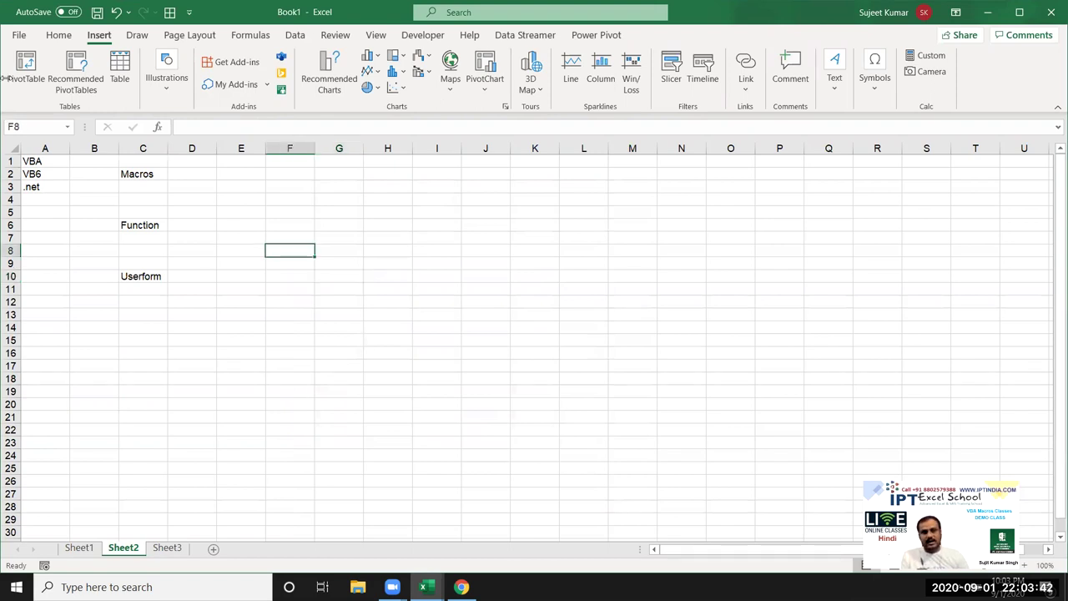
pyautogui.click(17, 35)
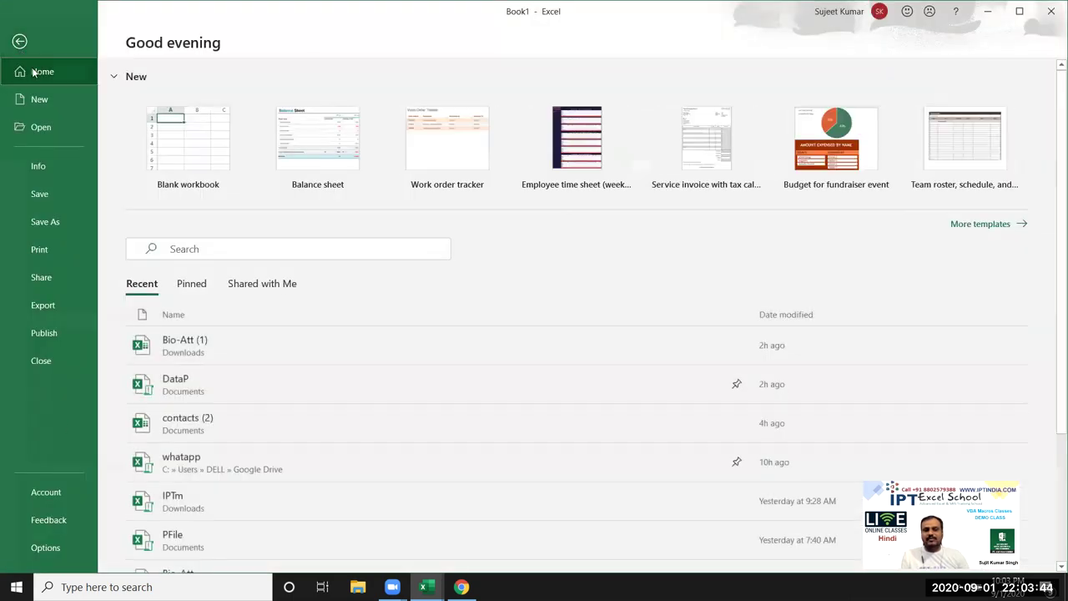
pyautogui.click(67, 549)
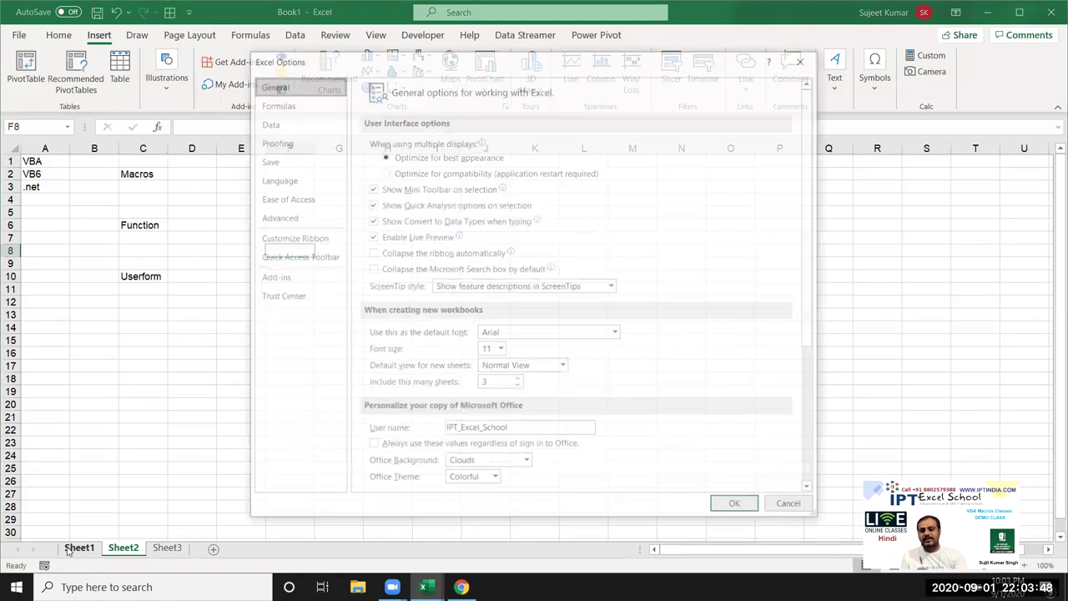
pyautogui.click(304, 241)
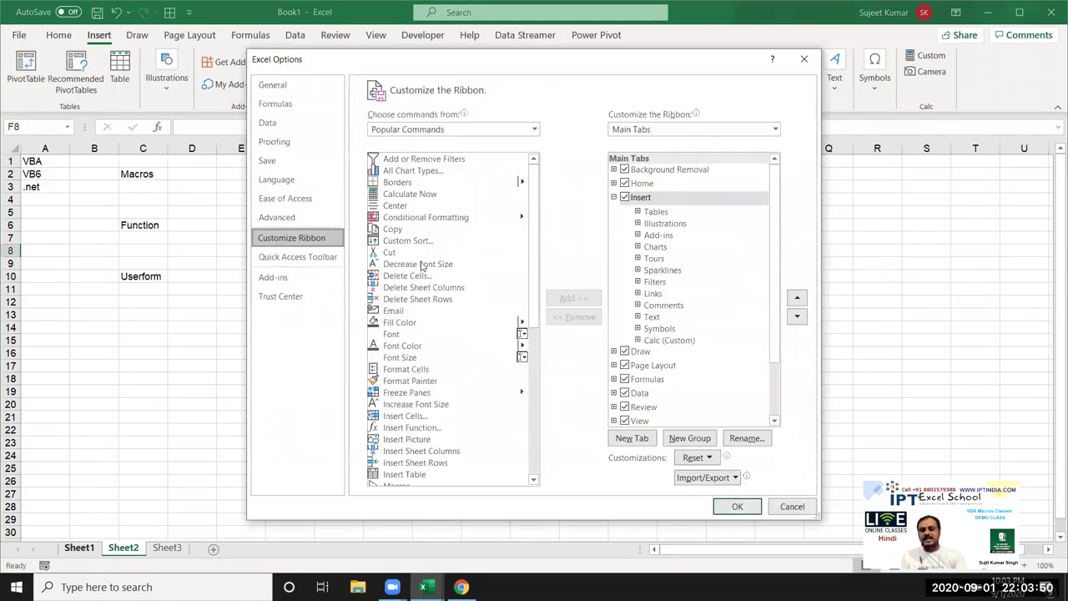
pyautogui.click(614, 198)
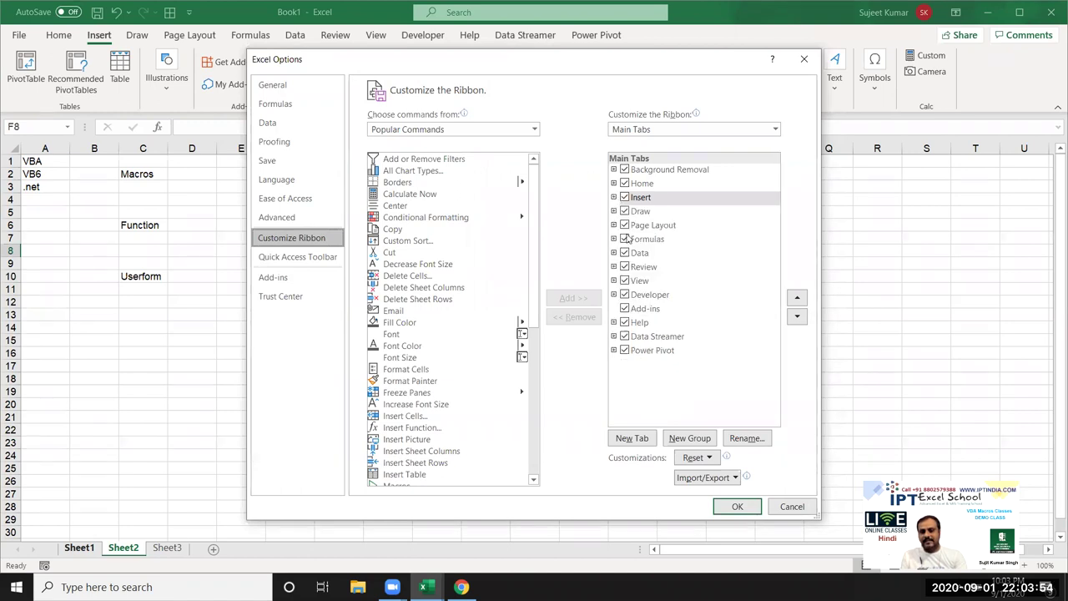
pyautogui.click(623, 295)
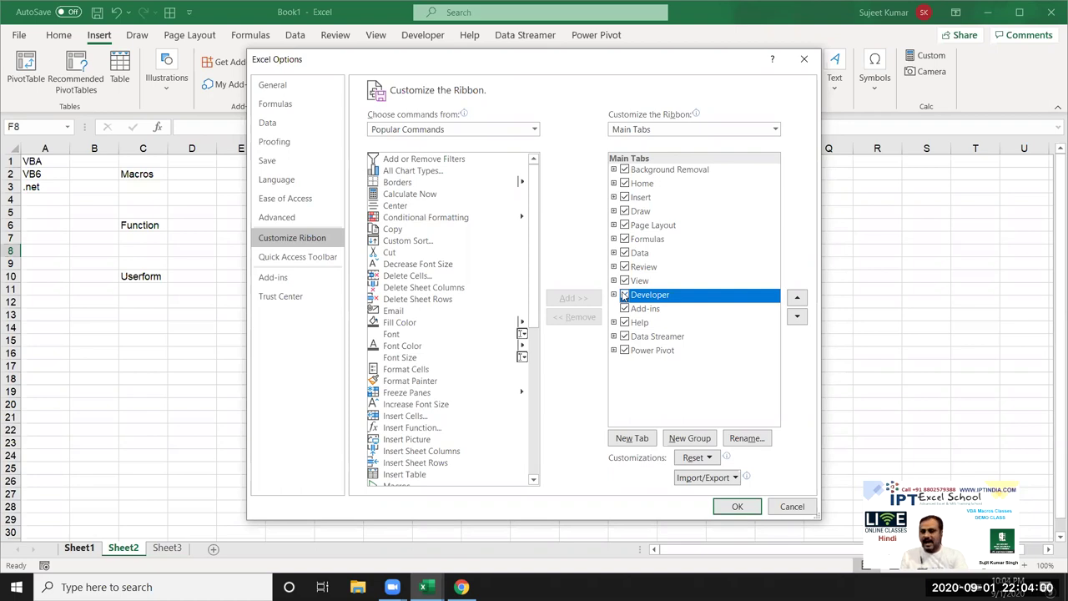
pyautogui.click(272, 87)
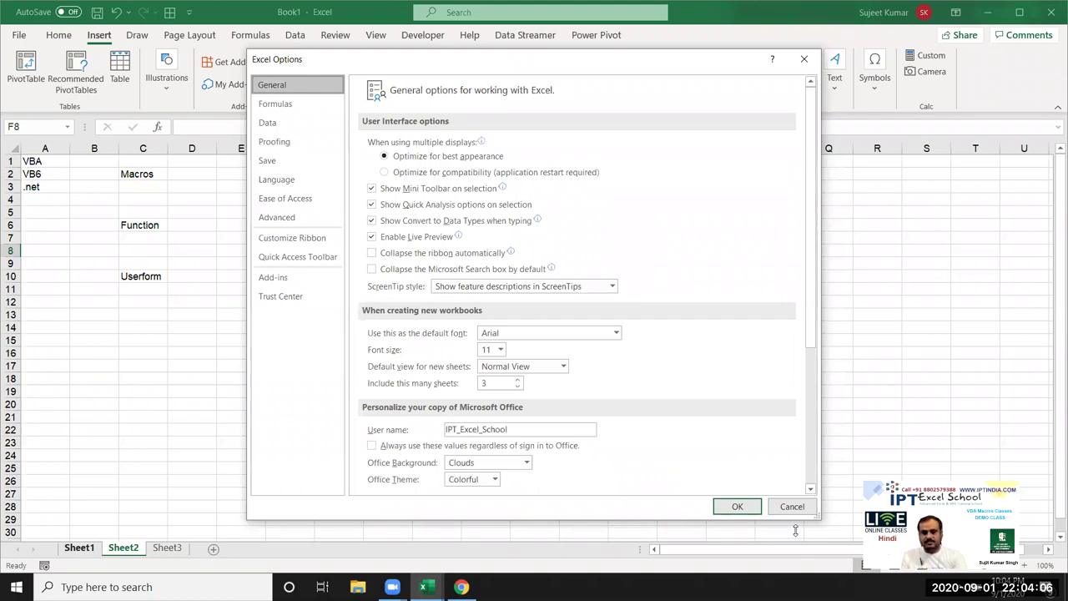
pyautogui.click(793, 504)
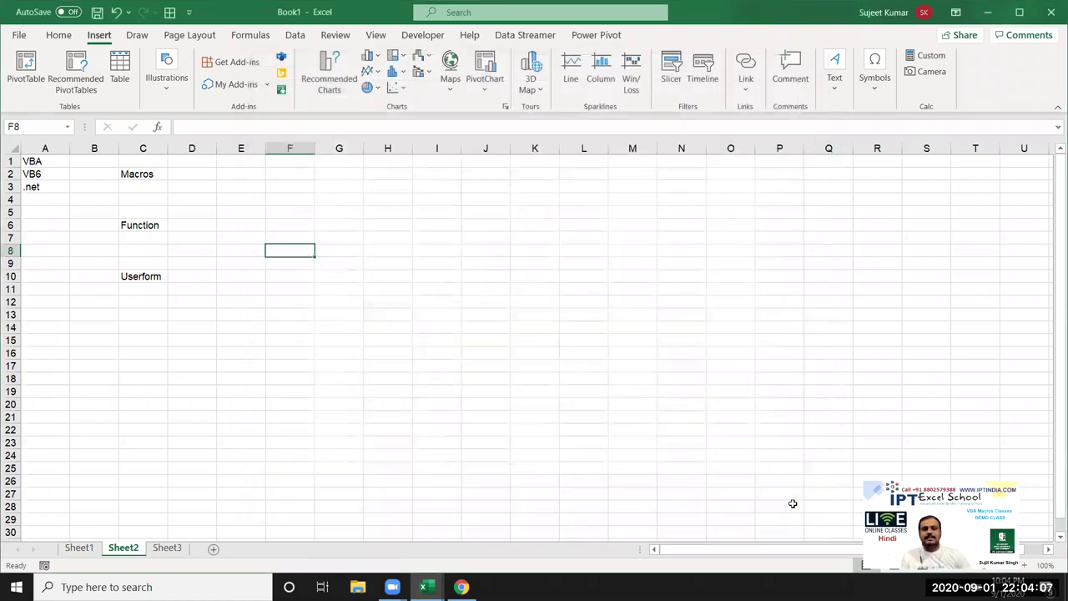
pyautogui.click(423, 35)
# In Macro Security, enable all macros and trust access to the VBA project object model
pyautogui.click(107, 90)
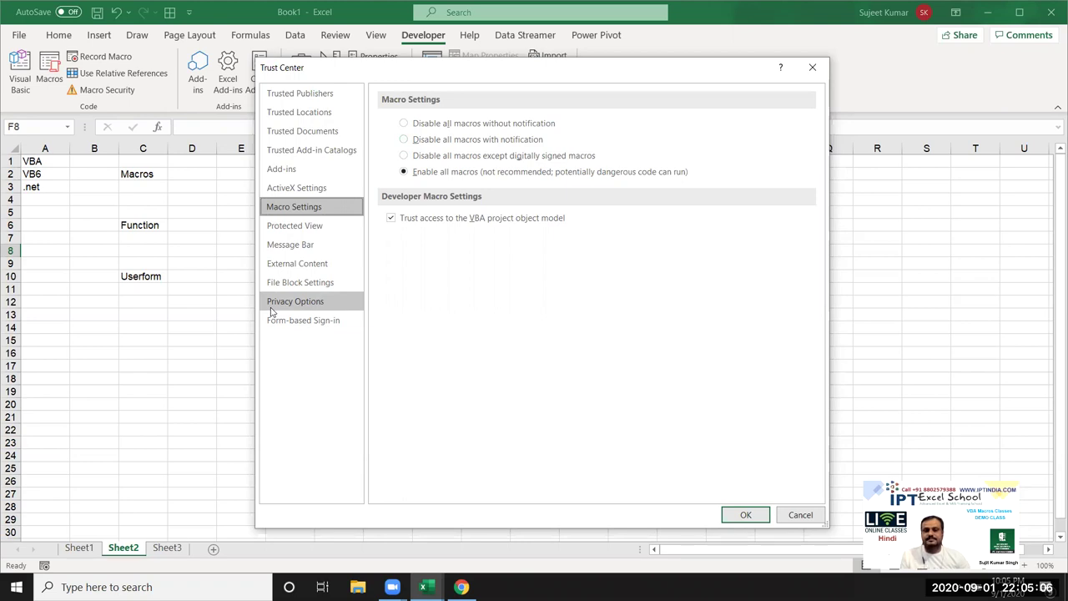
pyautogui.click(812, 67)
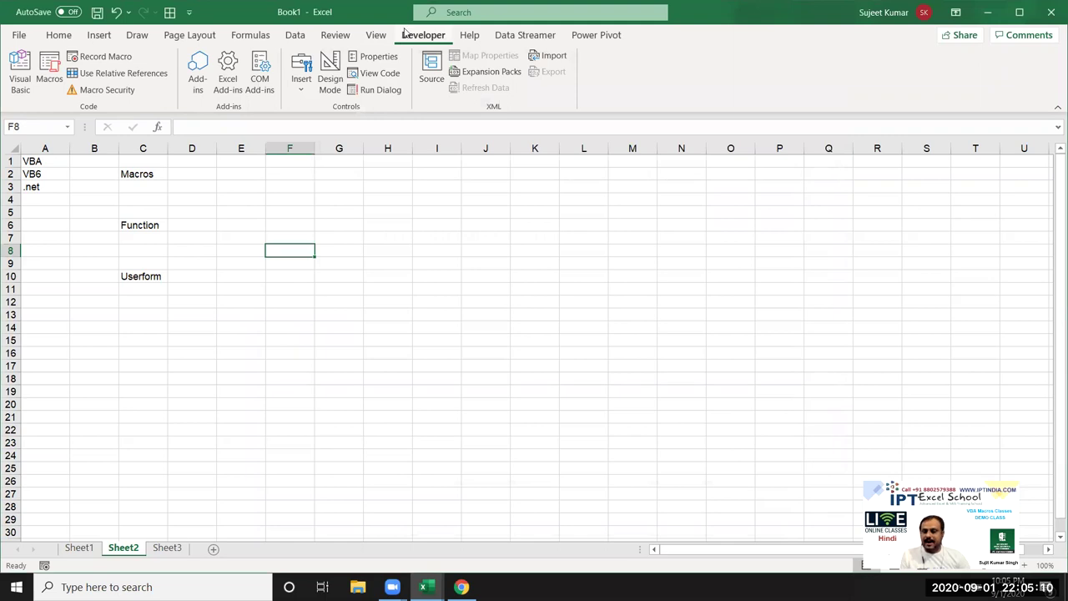
# Set Book1's save type to Excel Macro-Enabled Workbook (*.xlsm), then dismiss the save prompt
pyautogui.click(485, 239)
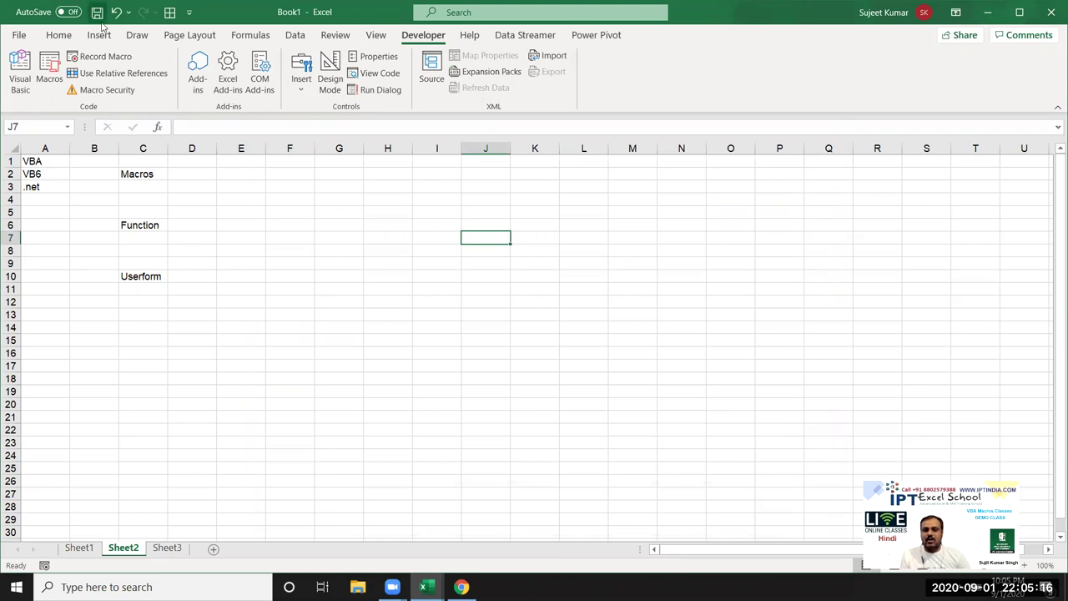
pyautogui.hotkey('ctrl', 's')
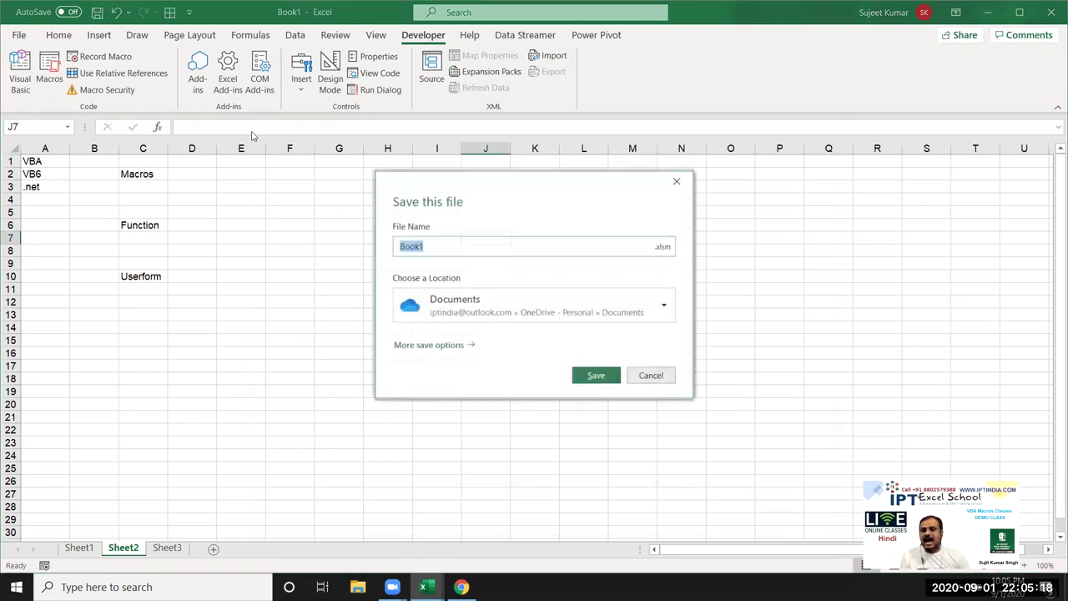
pyautogui.click(664, 247)
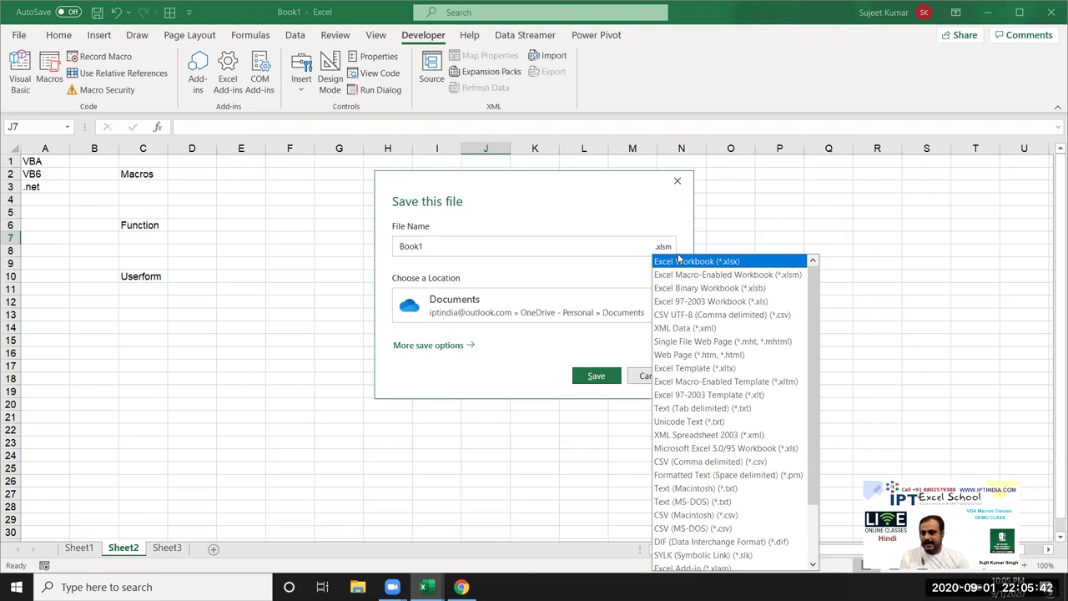
pyautogui.click(684, 276)
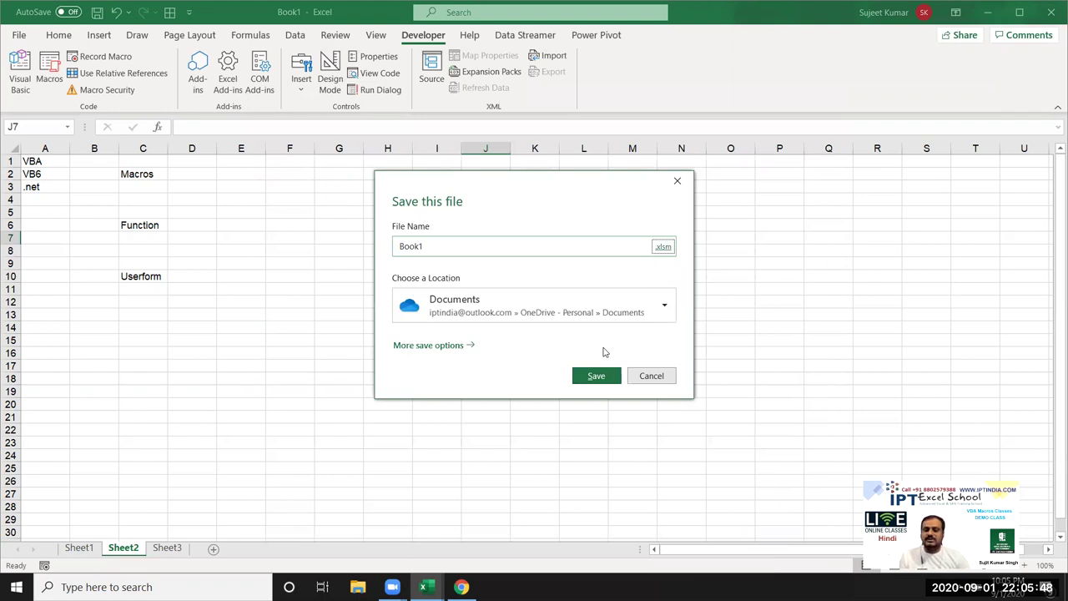
pyautogui.click(654, 376)
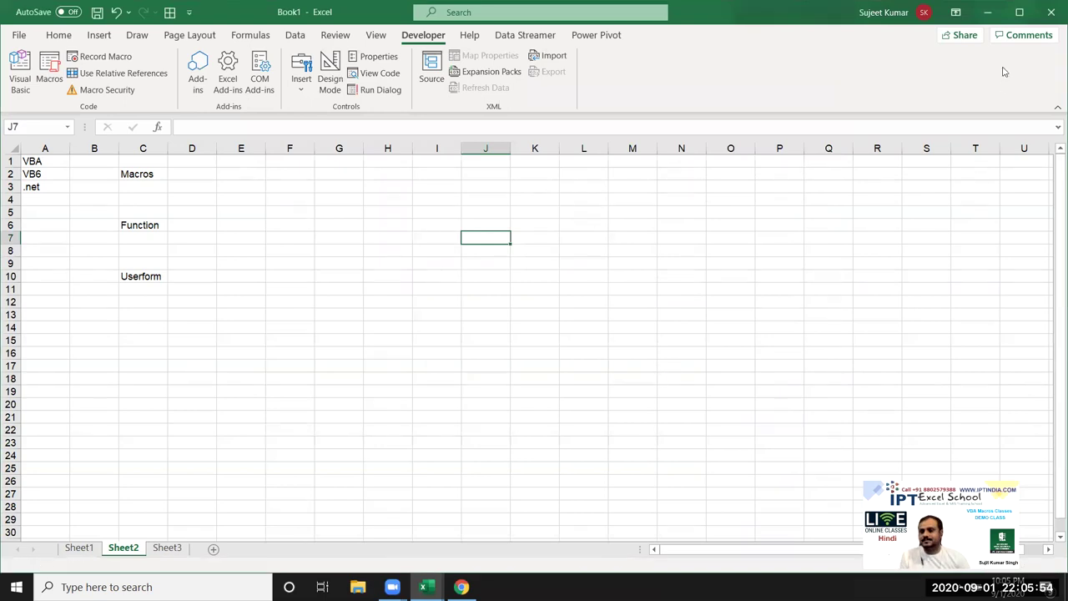
# Minimize Excel, refresh the desktop, and open a new Google tab in Chrome
pyautogui.click(985, 16)
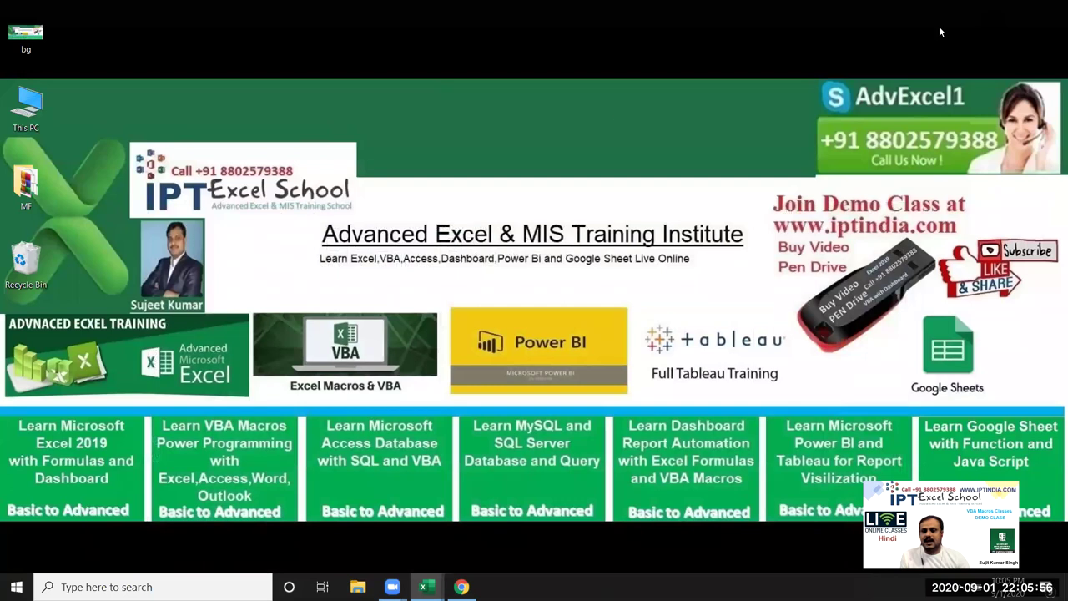
pyautogui.rightClick(604, 113)
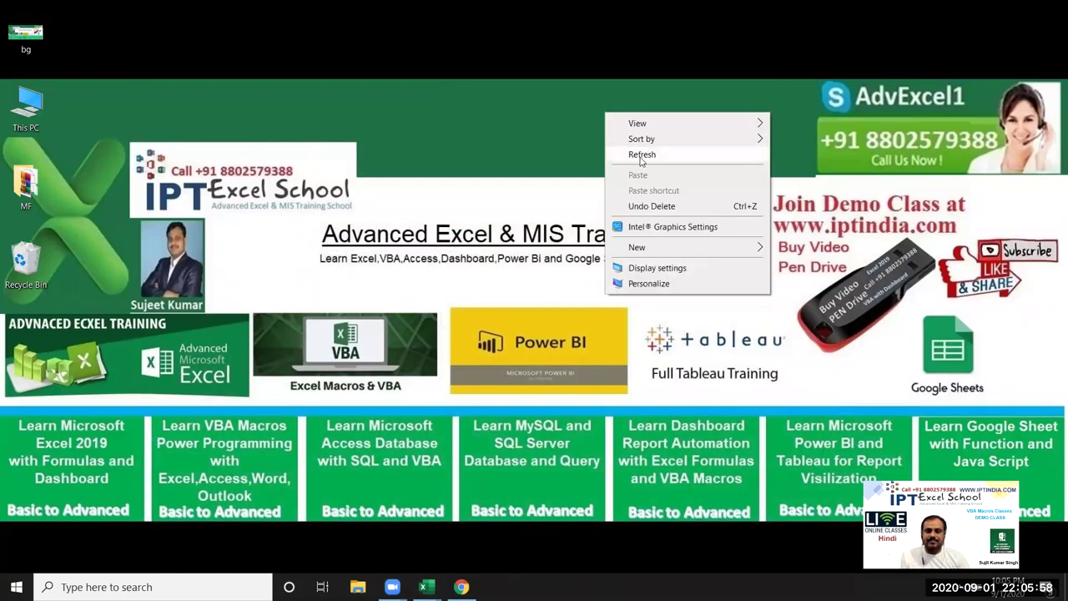
pyautogui.click(638, 158)
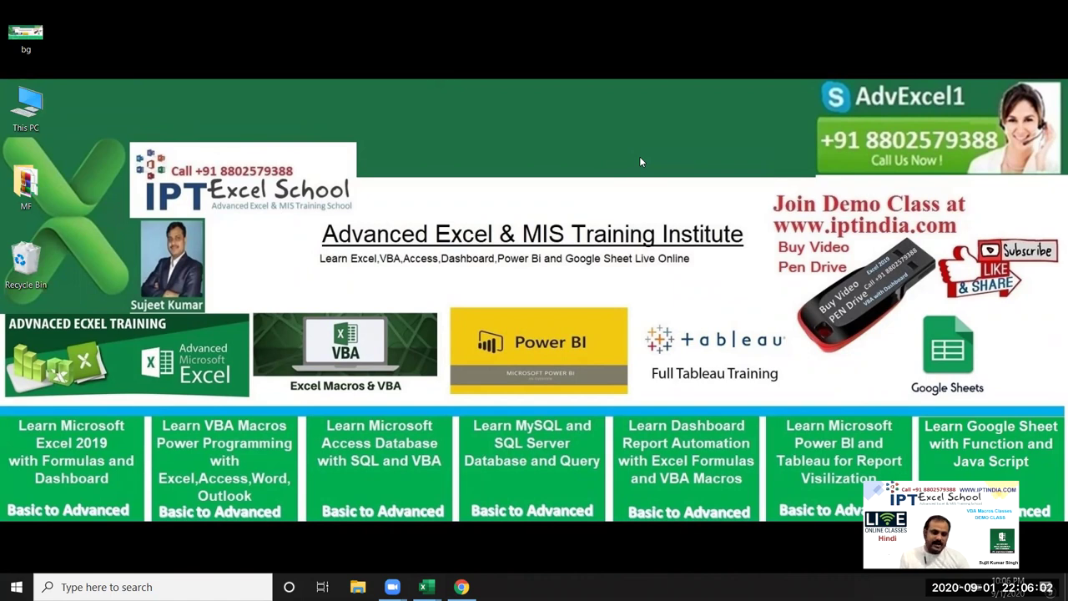
pyautogui.click(461, 587)
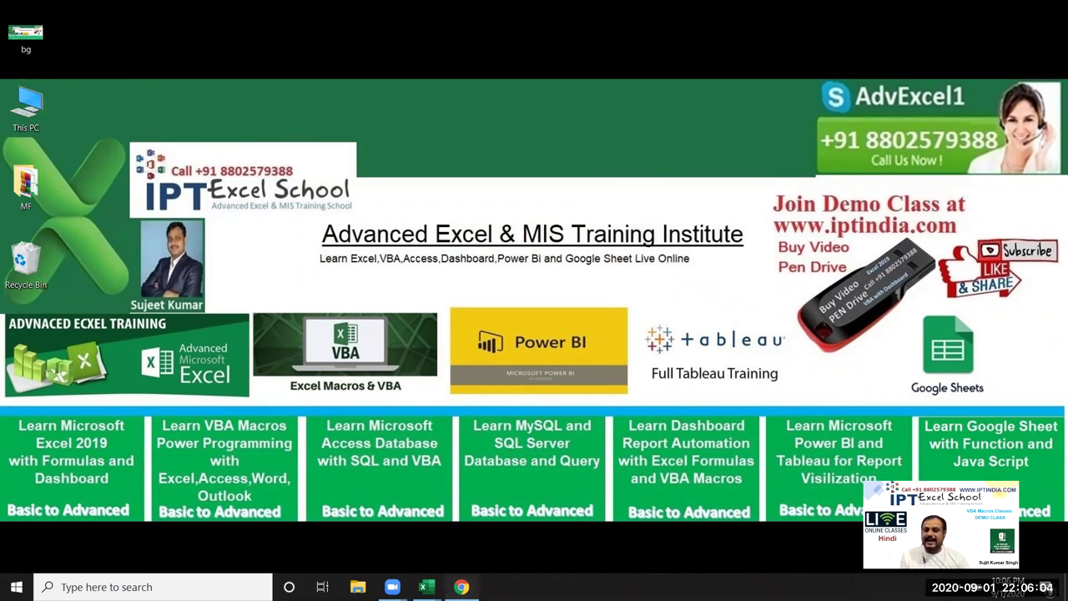
pyautogui.click(685, 12)
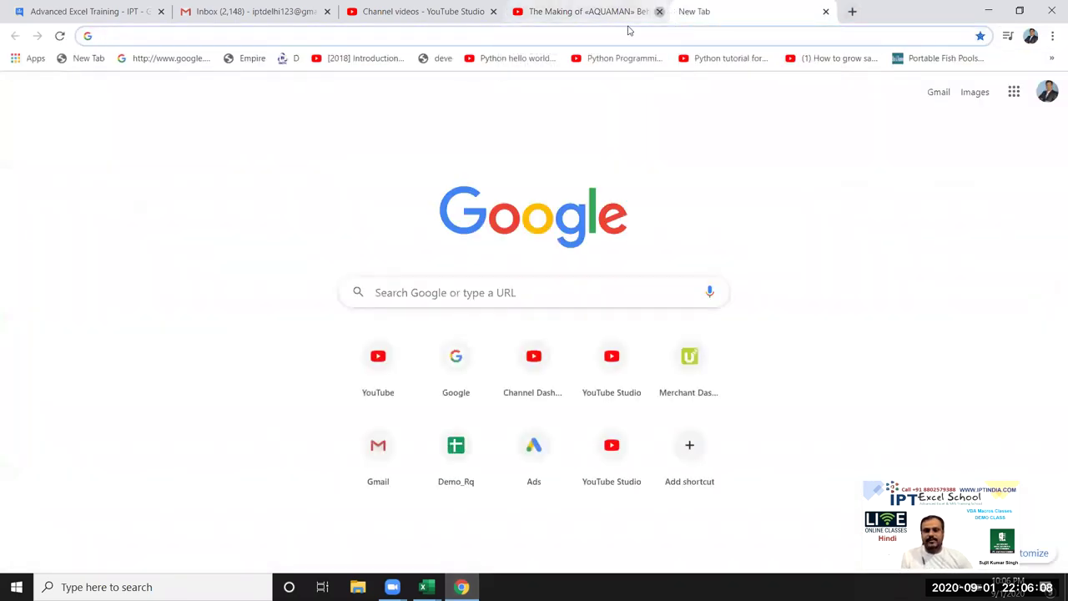
# Close the AQUAMAN video tab and go to excel-vba.com
pyautogui.click(659, 11)
pyautogui.click(520, 30)
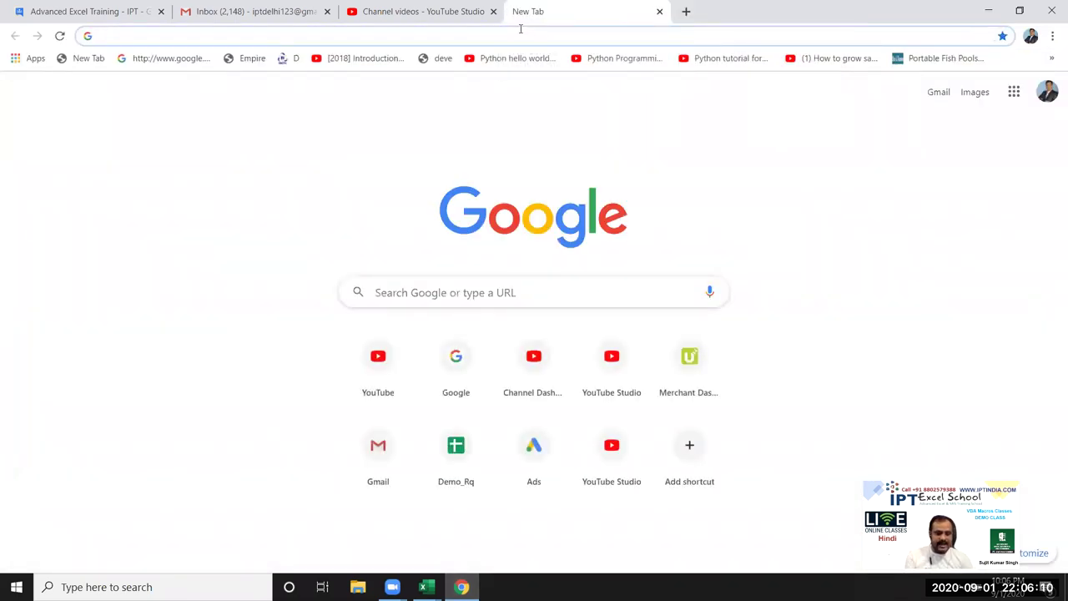
pyautogui.write('excel')
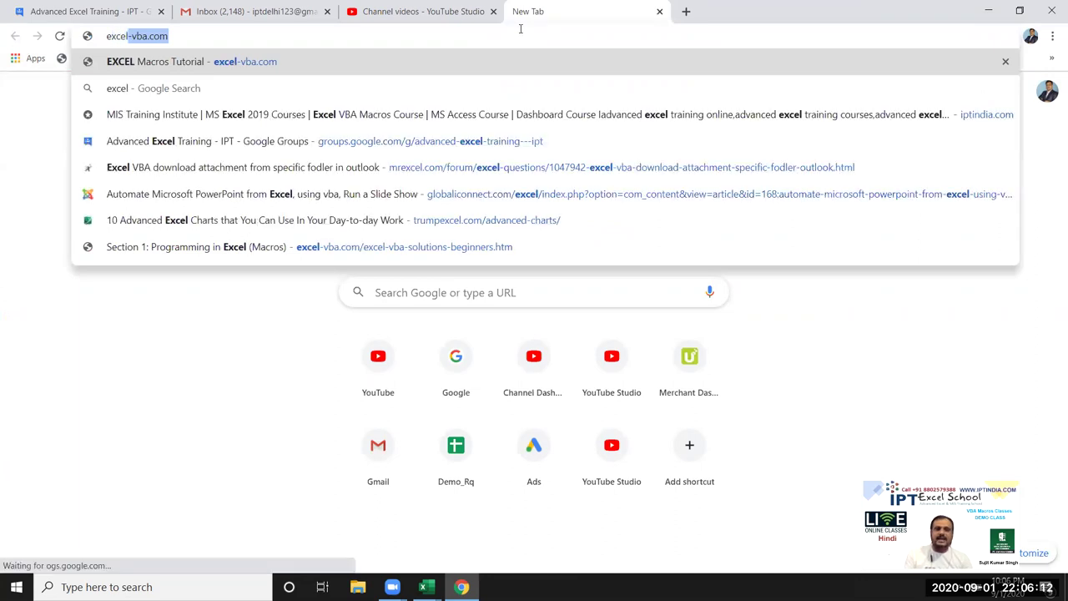
pyautogui.press('Return')
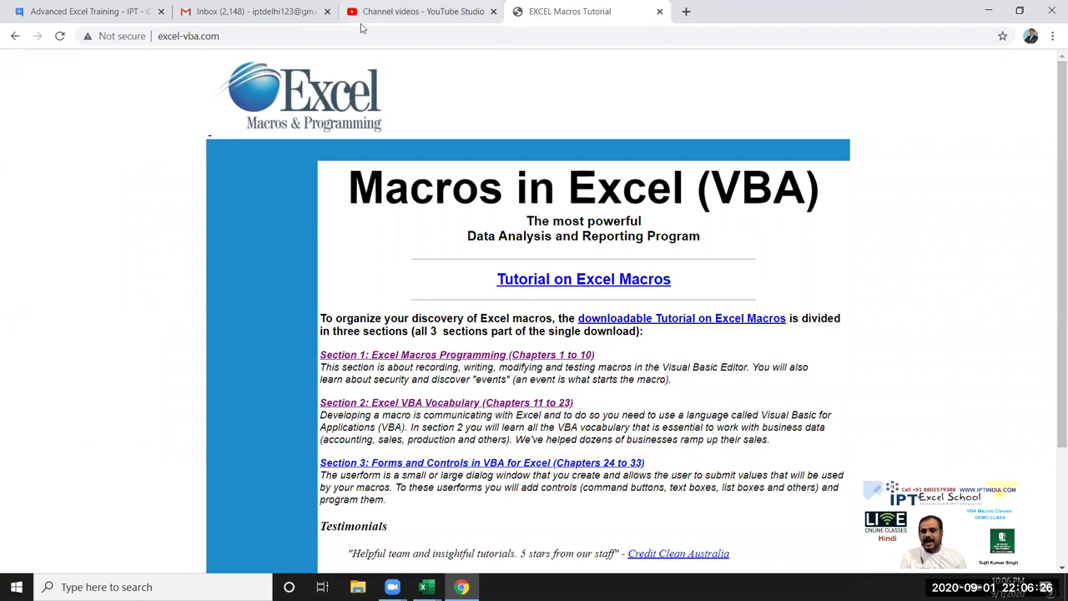
# Open the Section 1 Excel Macros Programming page and scroll through it
pyautogui.click(441, 356)
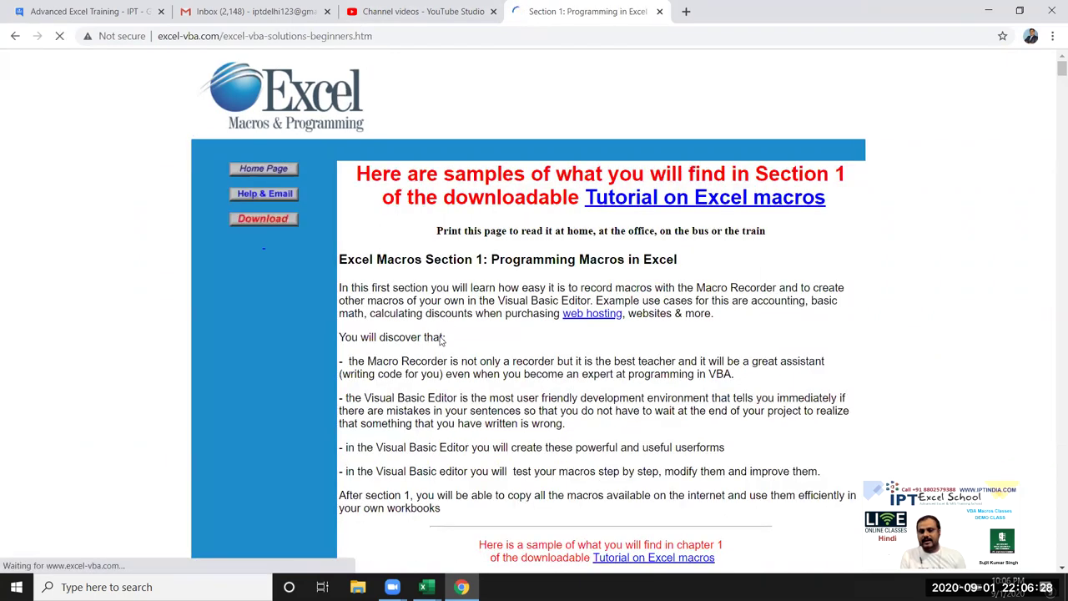
pyautogui.scroll(-3, 443, 341)
pyautogui.scroll(-3, 447, 325)
pyautogui.scroll(-2, 448, 325)
pyautogui.scroll(-3, 450, 313)
pyautogui.scroll(-3, 452, 310)
pyautogui.scroll(-5, 451, 310)
pyautogui.scroll(-5, 453, 302)
pyautogui.scroll(5, 436, 274)
pyautogui.scroll(8, 436, 275)
pyautogui.scroll(4, 131, 203)
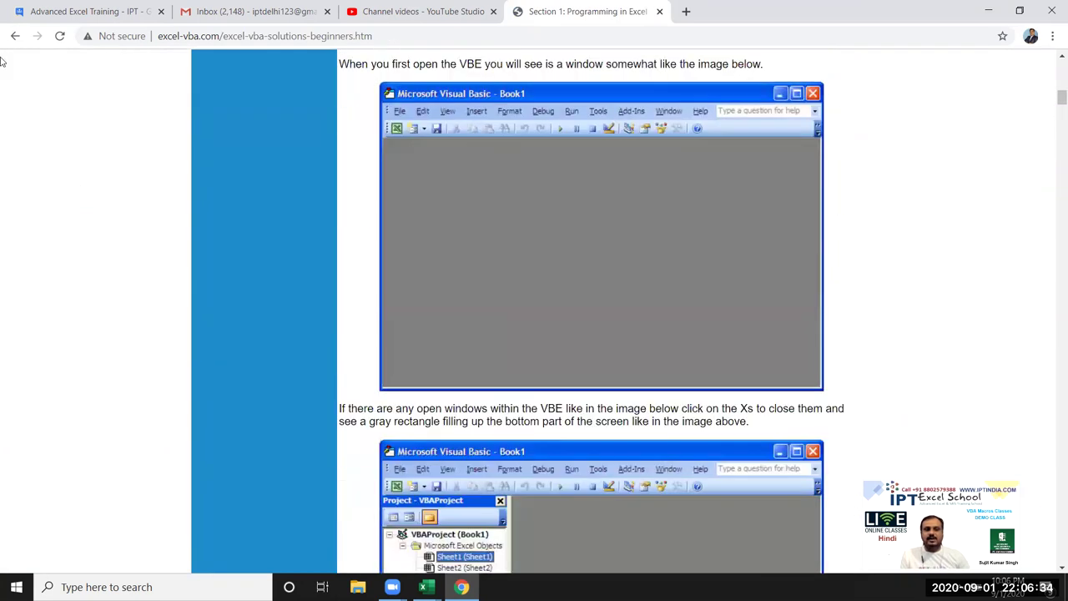
# Return to the home page, close the tutorial tab, and show the desktop
pyautogui.click(15, 36)
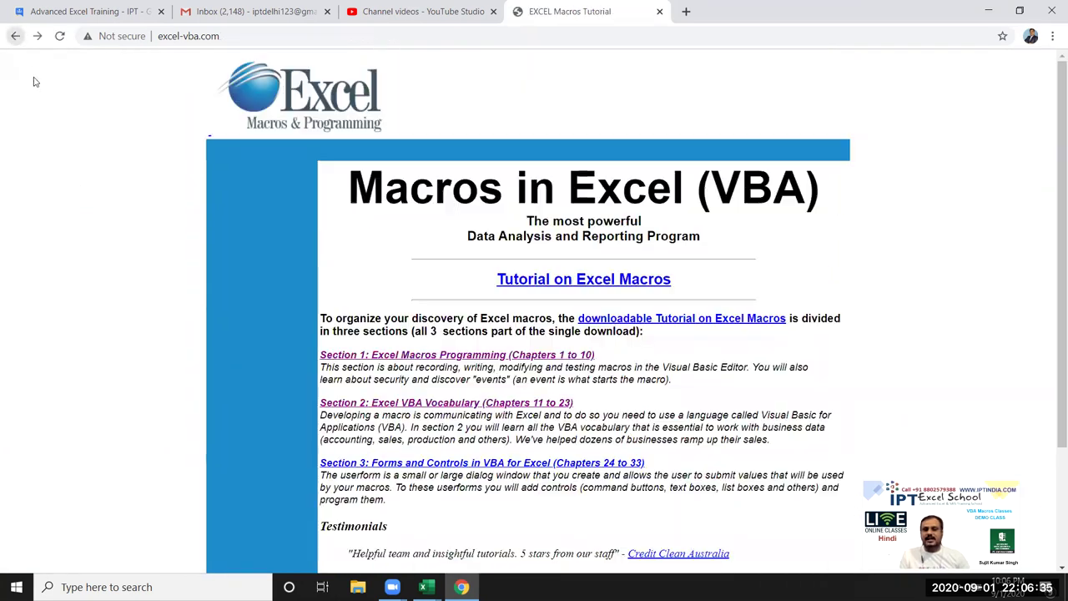
pyautogui.click(659, 12)
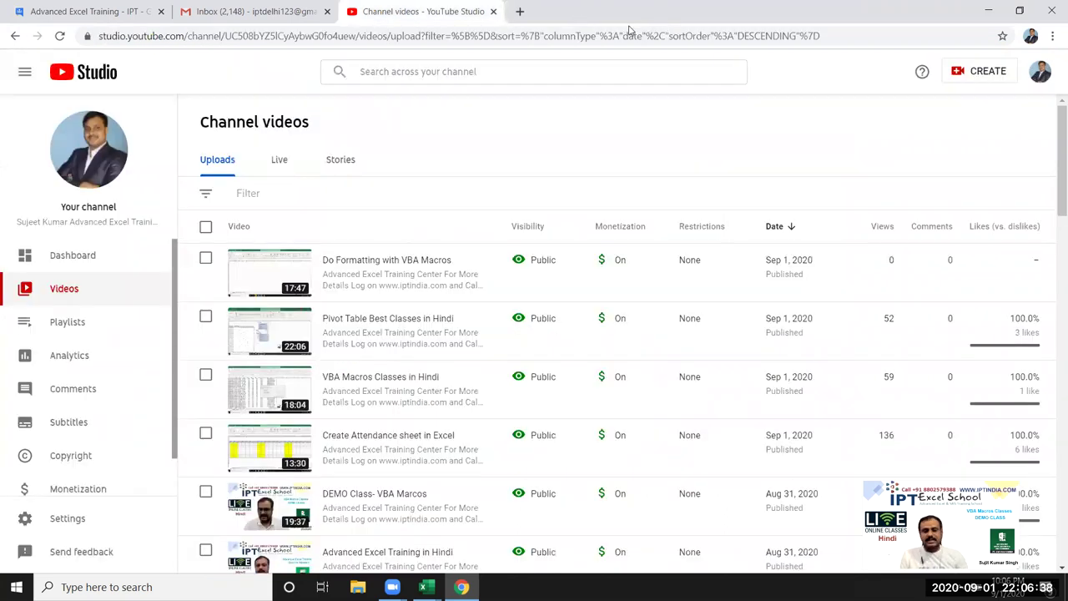
pyautogui.press('super+d')
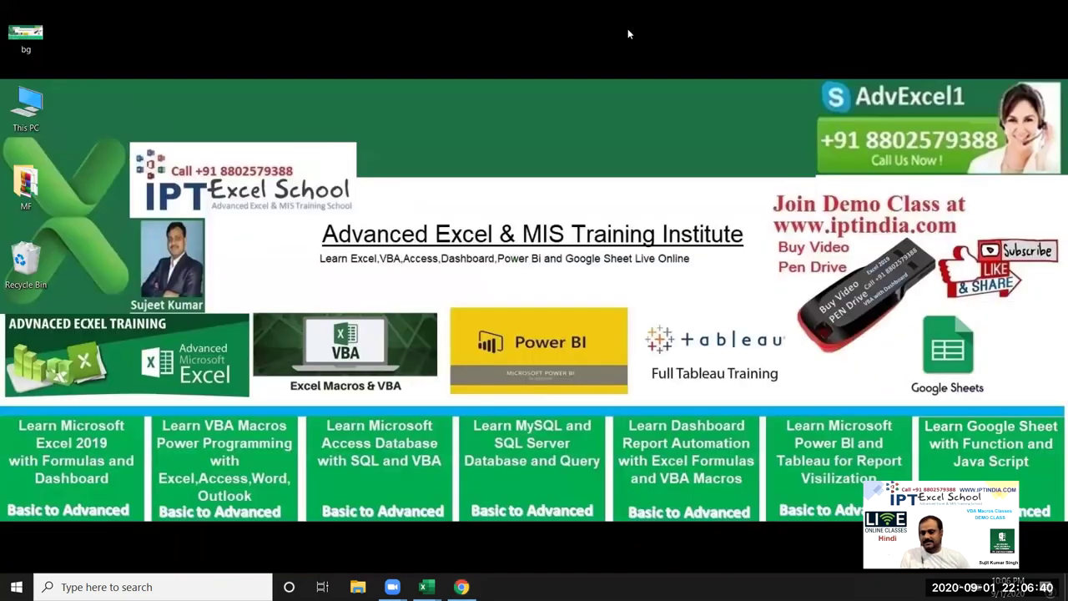